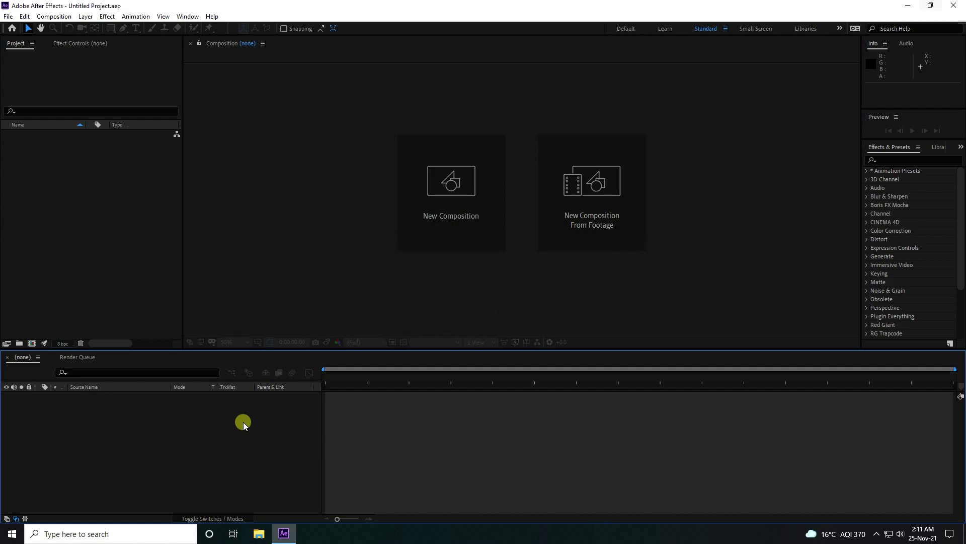
Step: Create a new 1920x1080 composition and import BG.jpg into the project
{"action": "left_click", "coordinate": [434, 216]}
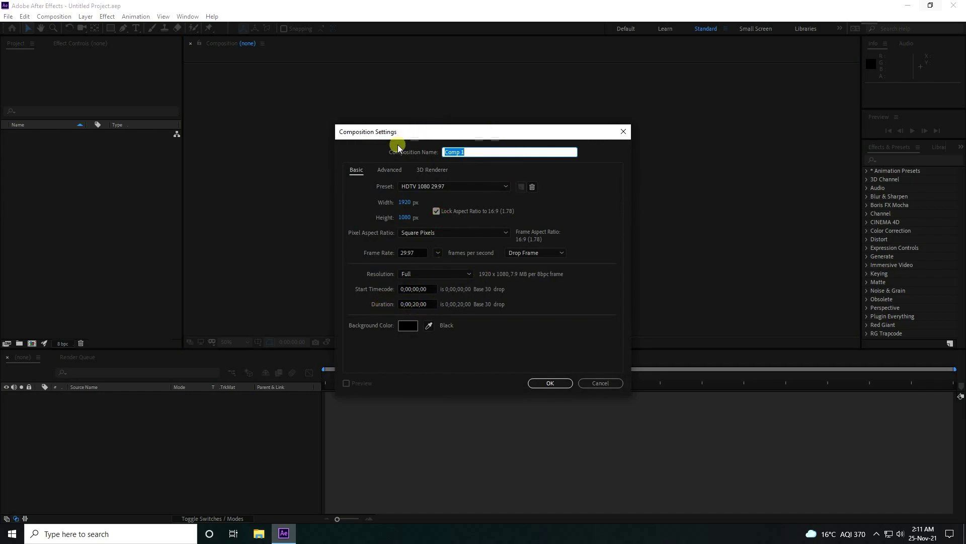
{"action": "left_click", "coordinate": [553, 382]}
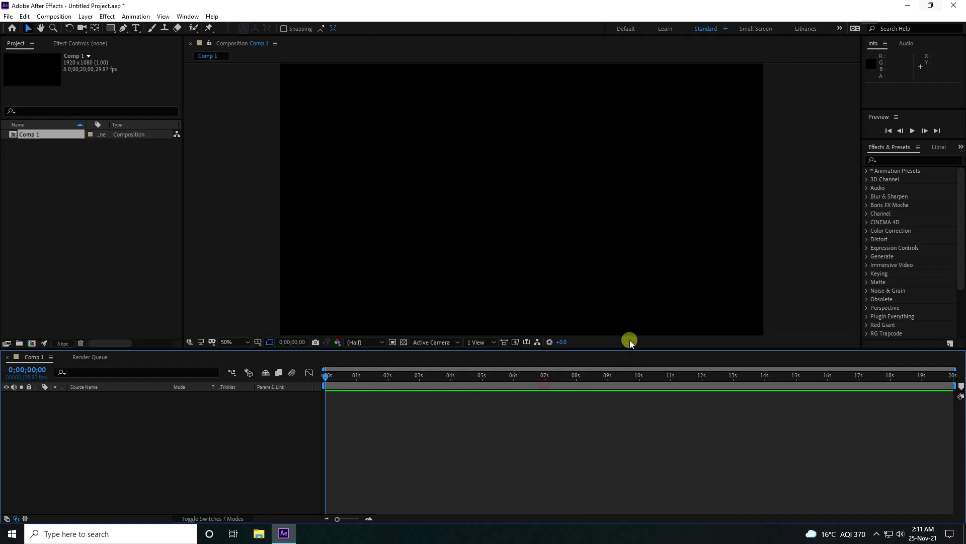
{"action": "right_click", "coordinate": [66, 194]}
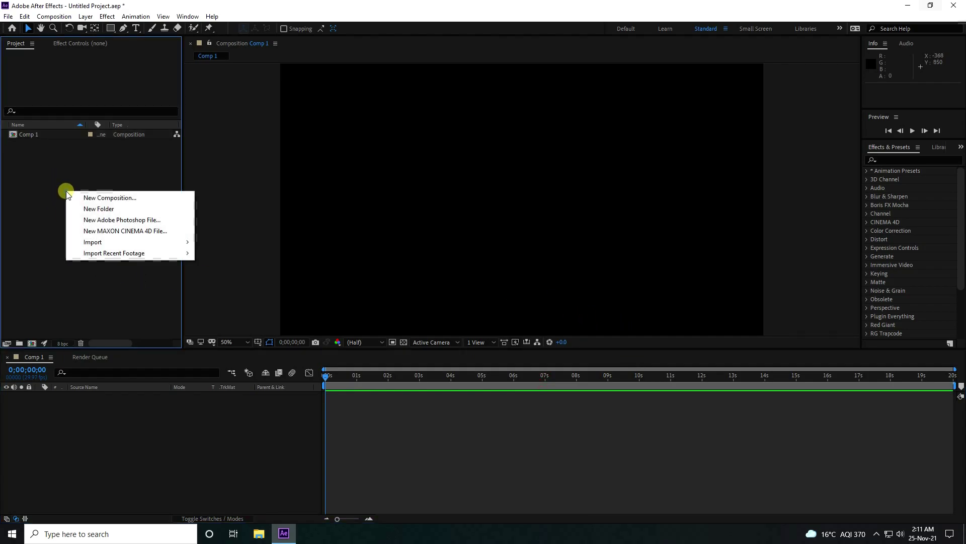
{"action": "left_click", "coordinate": [89, 242]}
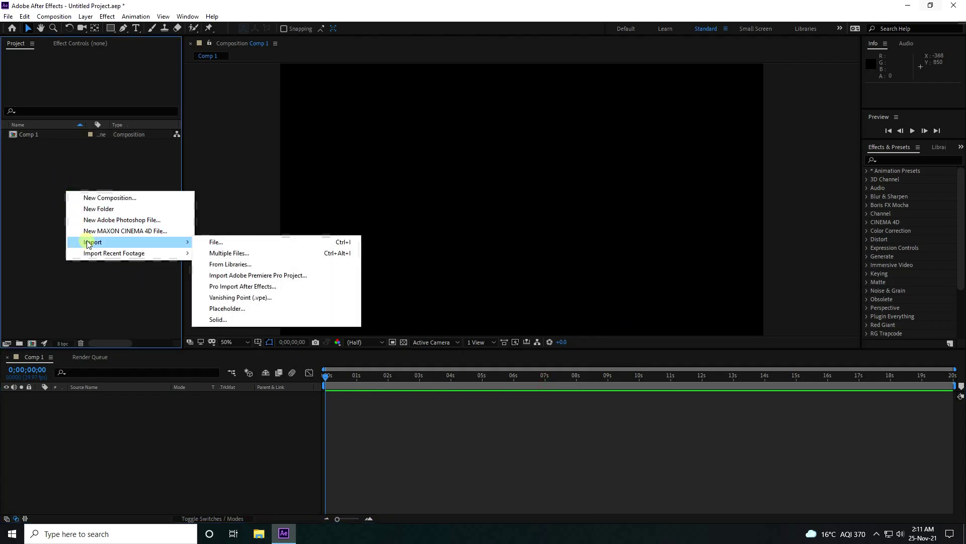
{"action": "left_click", "coordinate": [226, 243]}
{"action": "left_click", "coordinate": [506, 308]}
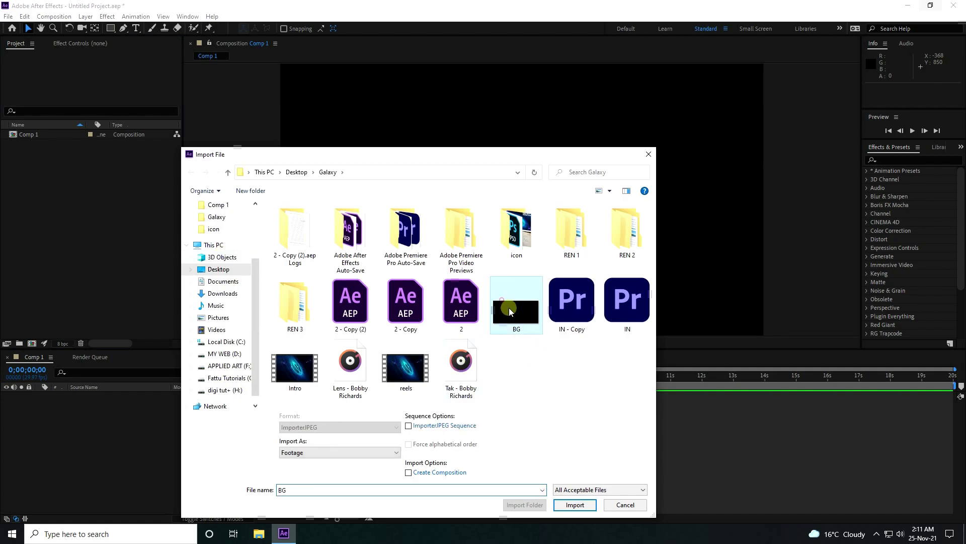
{"action": "left_click", "coordinate": [579, 505]}
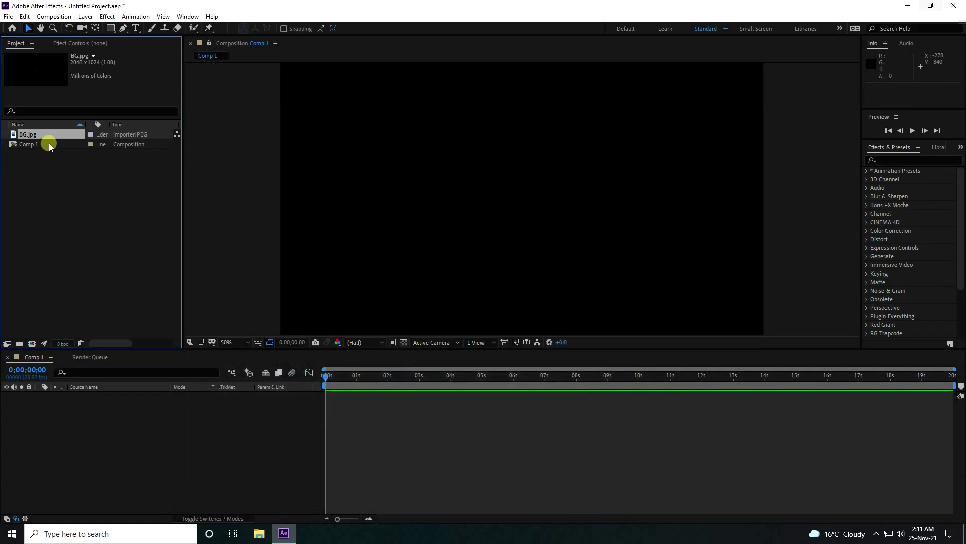
Step: Place BG.jpg in Comp 1 as a layer and set its Scale to 150%
{"action": "left_click_drag", "start_coordinate": [46, 134], "coordinate": [161, 443]}
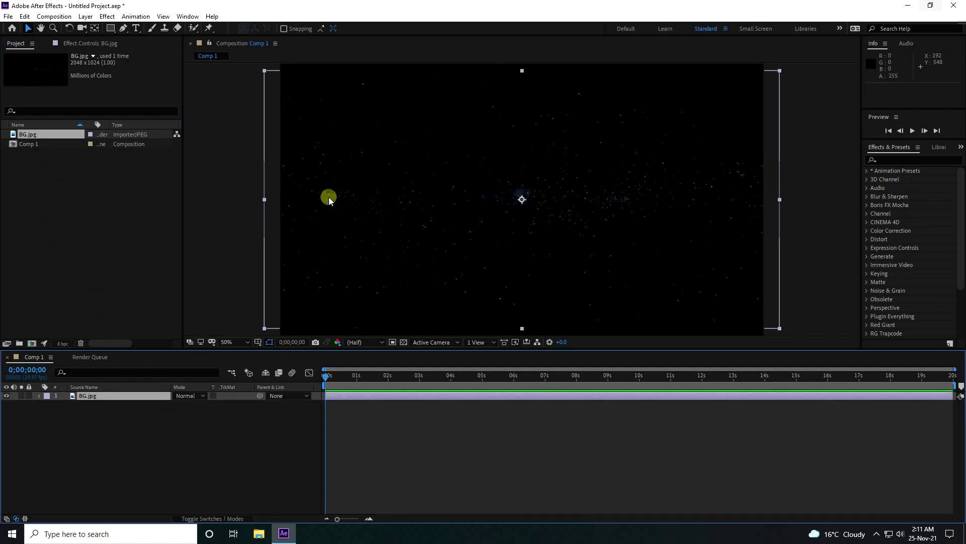
{"action": "scroll", "coordinate": [433, 246], "scroll_direction": "down", "scroll_amount": 1}
{"action": "scroll", "coordinate": [432, 246], "scroll_direction": "up", "scroll_amount": 1}
{"action": "left_click", "coordinate": [102, 430]}
{"action": "left_click", "coordinate": [91, 397]}
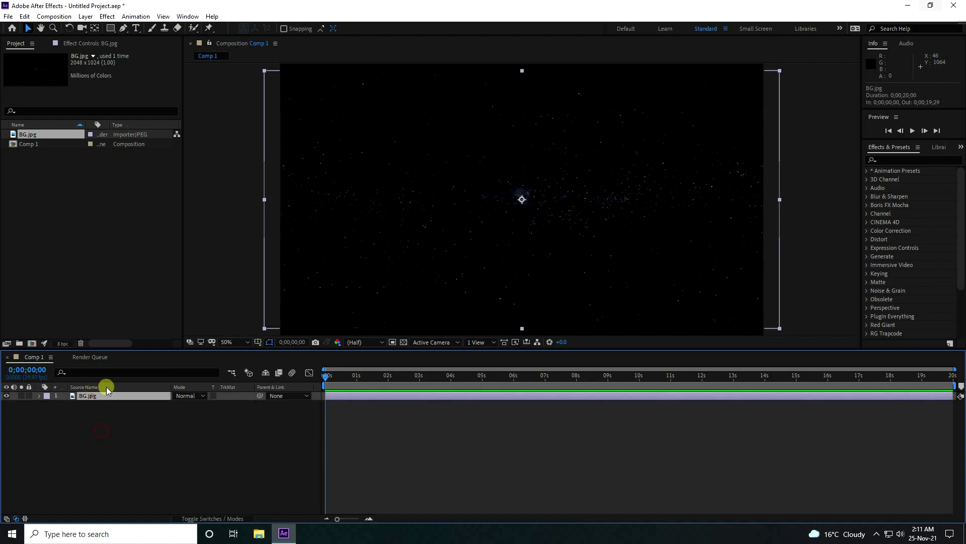
{"action": "key", "text": "s"}
{"action": "left_click", "coordinate": [190, 404]}
{"action": "type", "text": "150"}
{"action": "key", "text": "Return"}
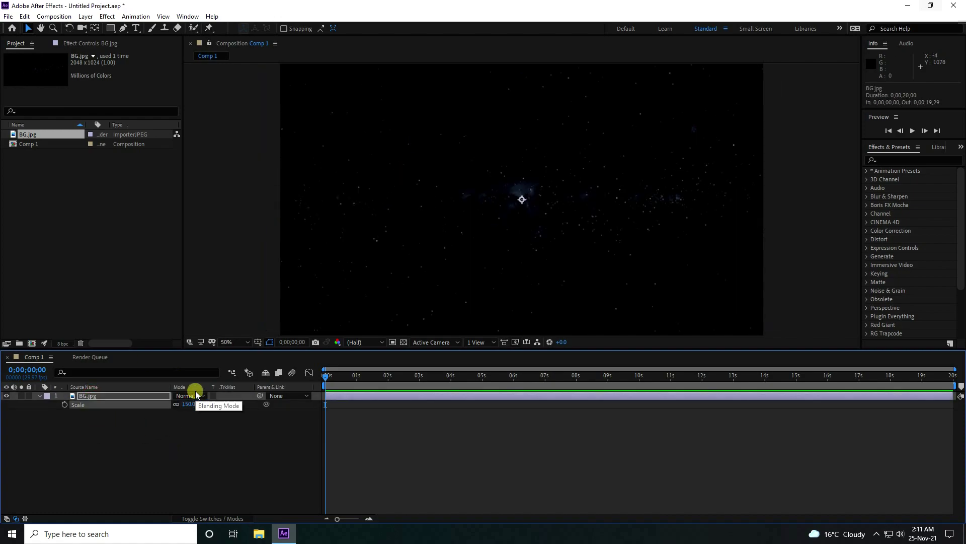
{"action": "scroll", "coordinate": [514, 245], "scroll_direction": "down", "scroll_amount": 1}
{"action": "scroll", "coordinate": [514, 242], "scroll_direction": "up", "scroll_amount": 1}
Step: Set the preview resolution to Full
{"action": "left_click", "coordinate": [369, 344]}
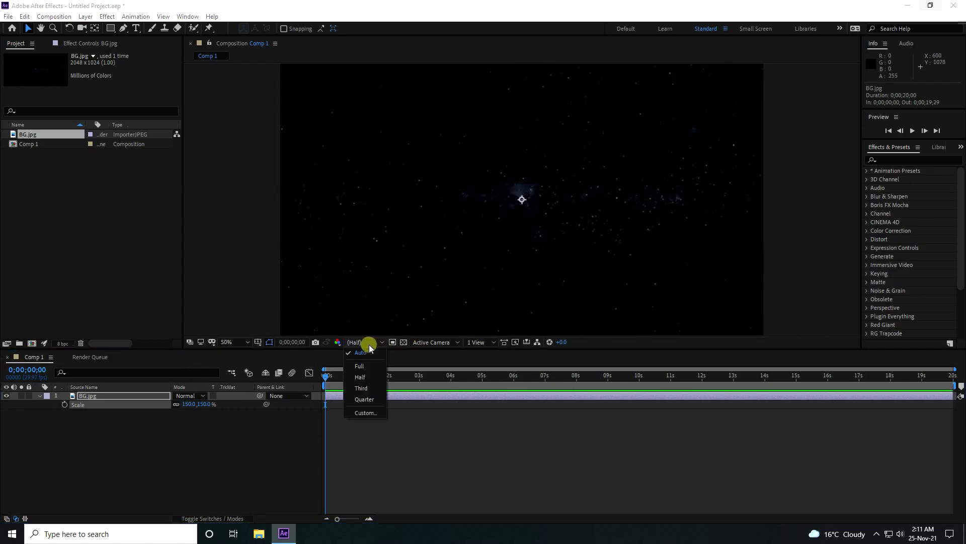
{"action": "left_click", "coordinate": [358, 366]}
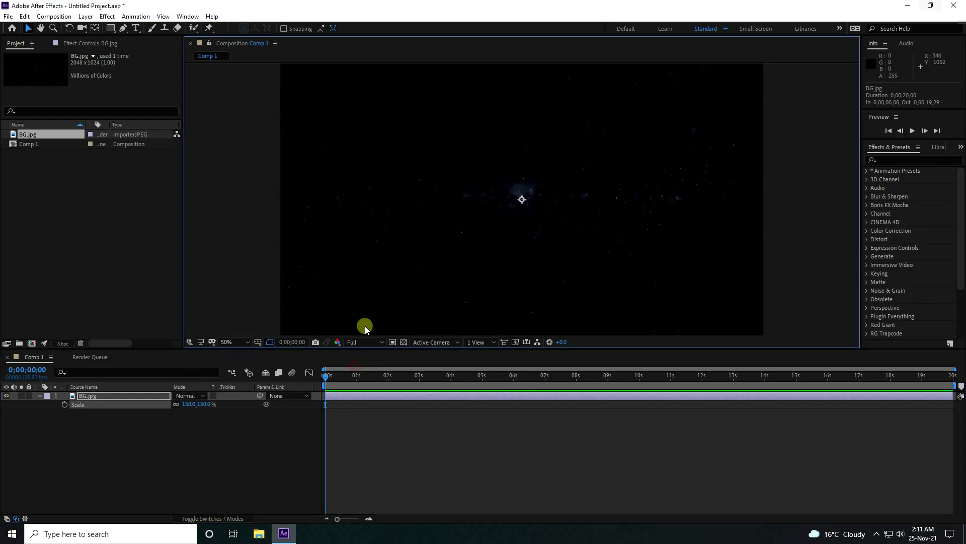
{"action": "left_click", "coordinate": [162, 476]}
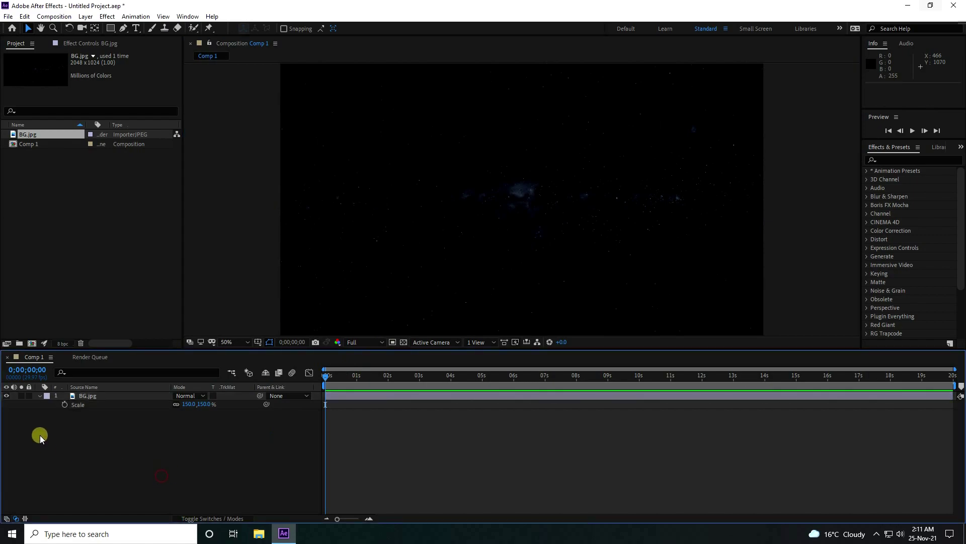
Step: Add a new solid layer named Particles
{"action": "right_click", "coordinate": [74, 442]}
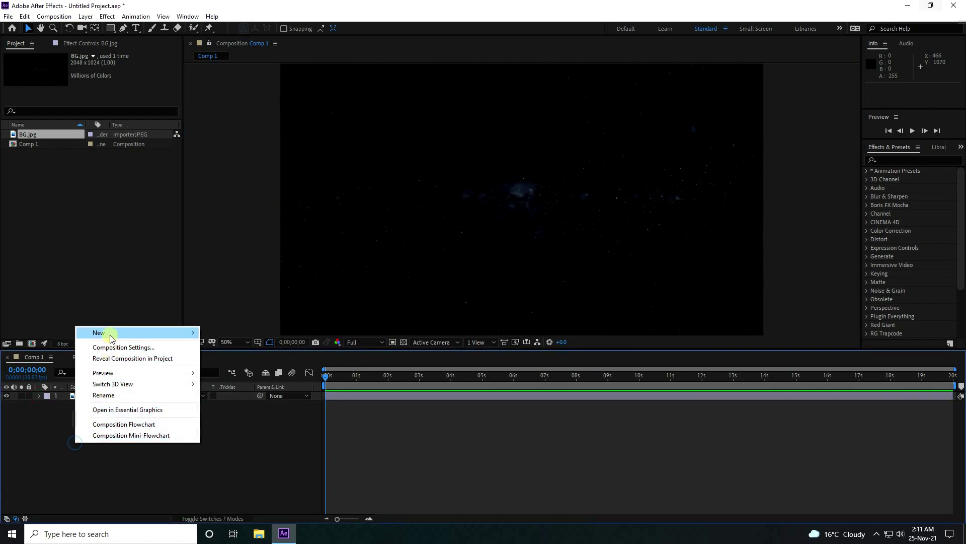
{"action": "mouse_move", "coordinate": [140, 337]}
{"action": "left_click", "coordinate": [219, 357]}
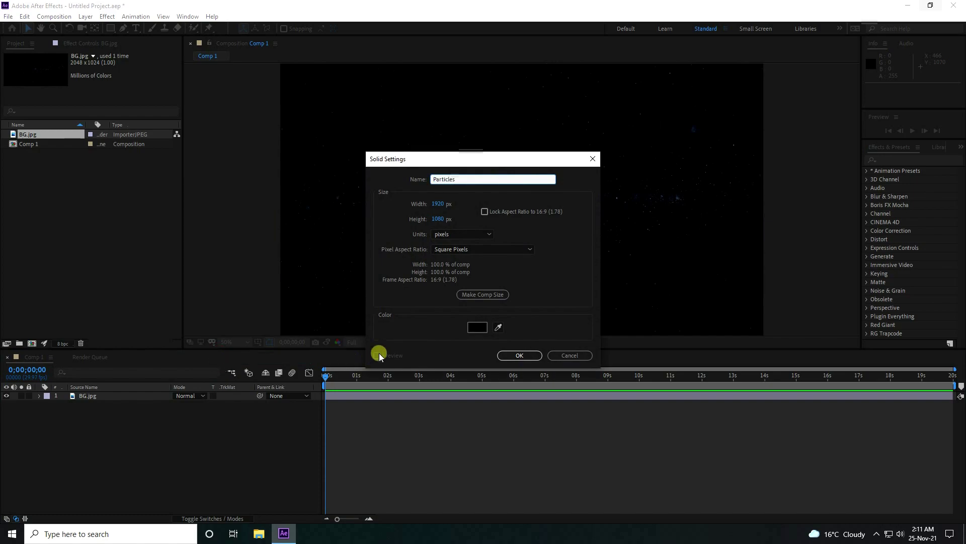
{"action": "left_click", "coordinate": [504, 355]}
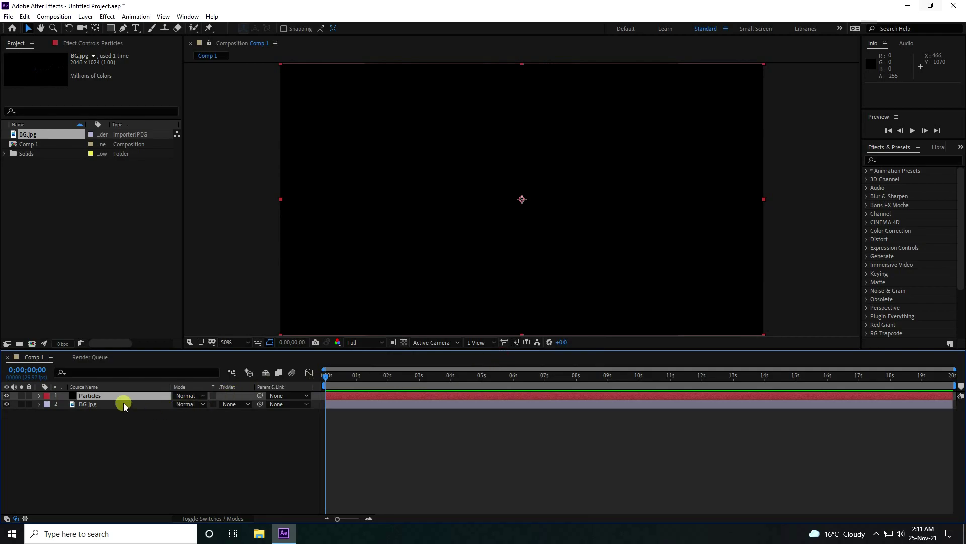
Step: Apply RG Trapcode Form to the Particles layer
{"action": "left_click", "coordinate": [107, 17]}
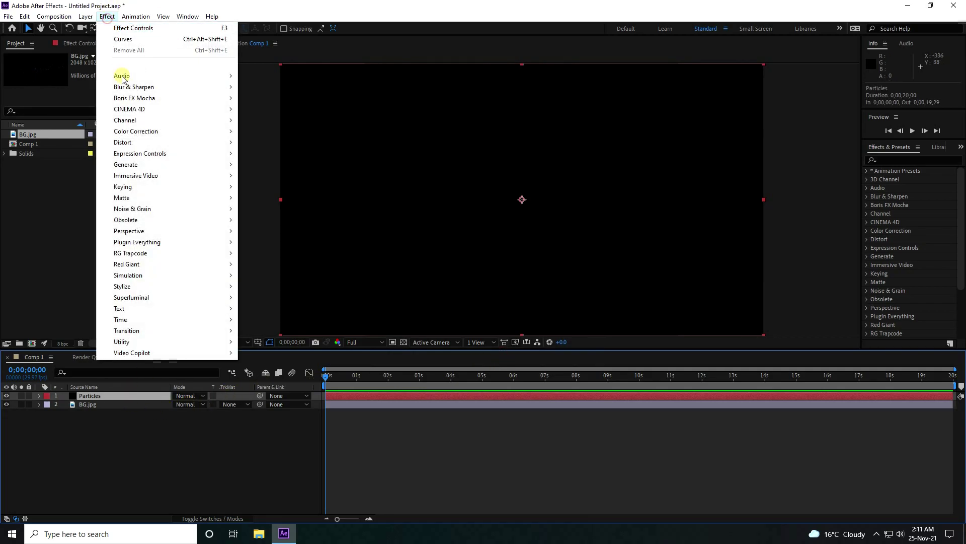
{"action": "mouse_move", "coordinate": [217, 253]}
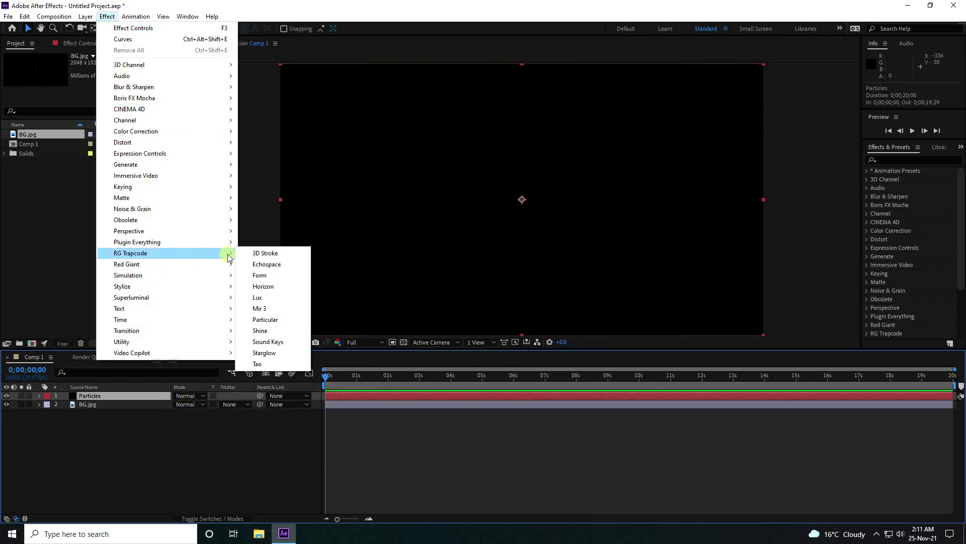
{"action": "left_click", "coordinate": [265, 276]}
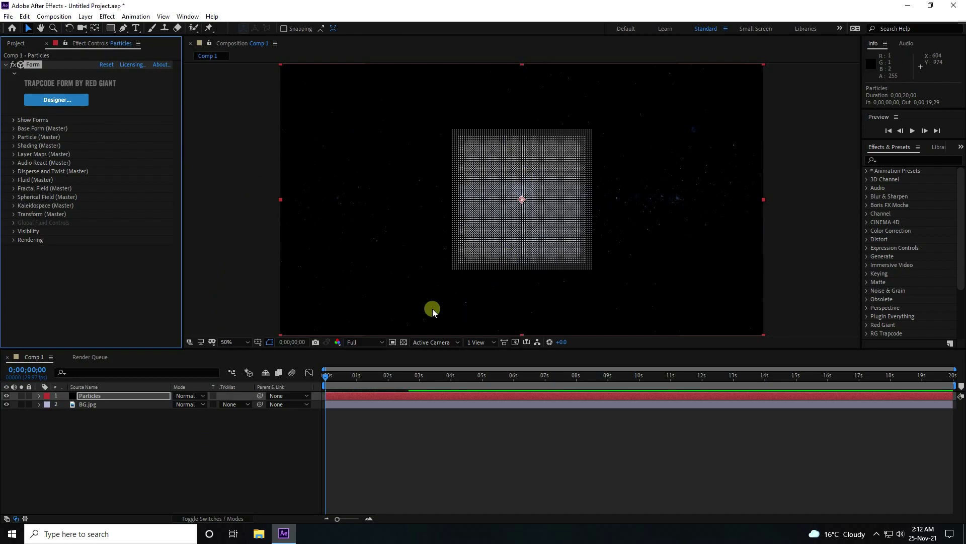
Step: Add a Two-Node 35mm camera, Camera 1, to the composition
{"action": "right_click", "coordinate": [153, 473]}
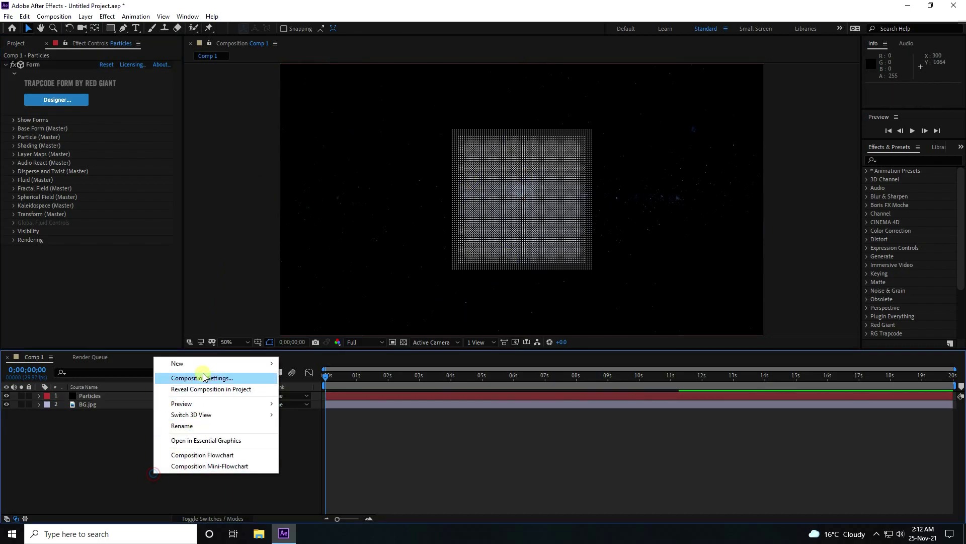
{"action": "mouse_move", "coordinate": [204, 364]}
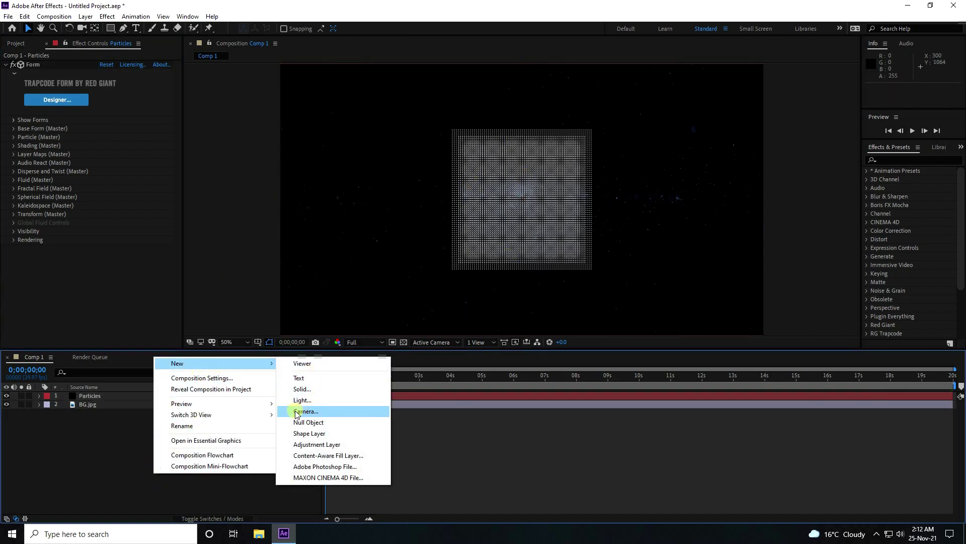
{"action": "left_click", "coordinate": [325, 412]}
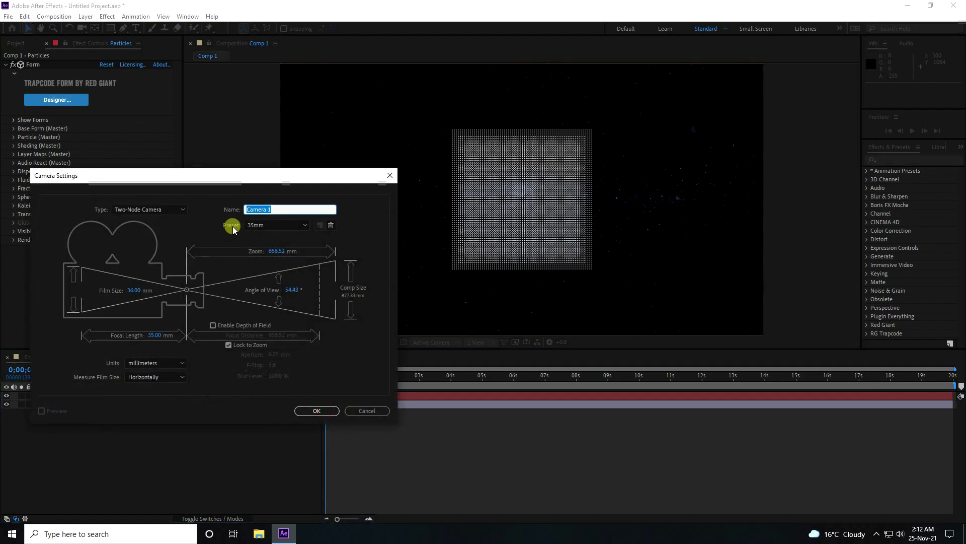
{"action": "left_click", "coordinate": [319, 410]}
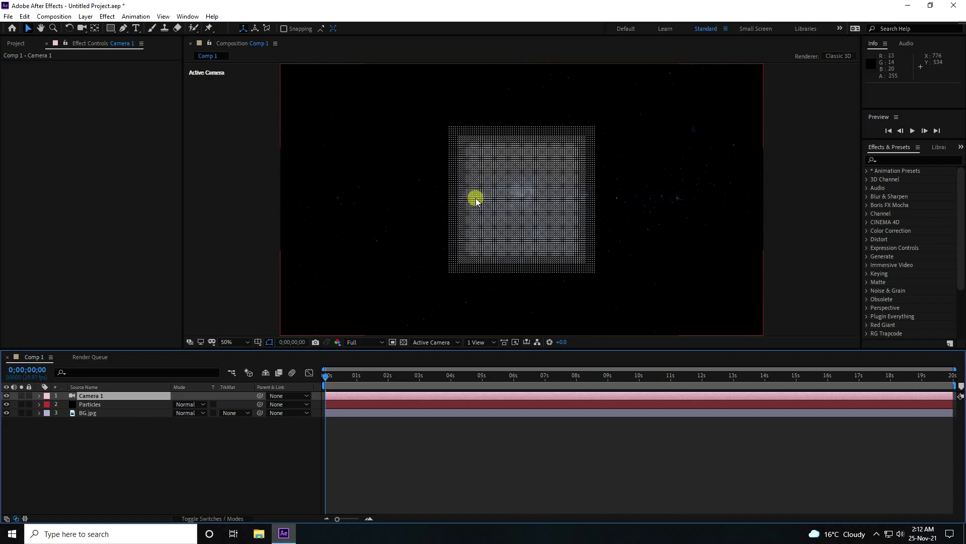
Step: Orbit Camera 1 to view the particle grid at an angle, then select Particles
{"action": "key", "text": "c"}
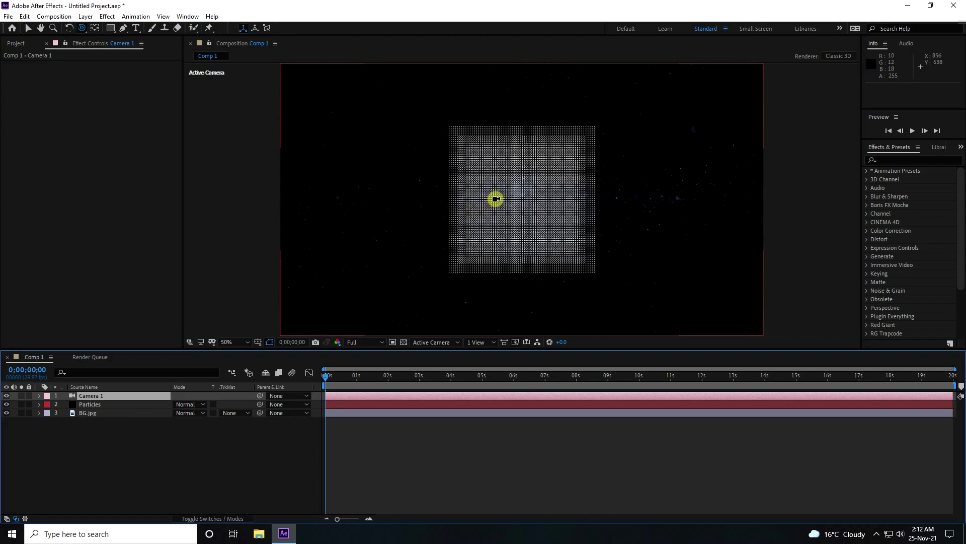
{"action": "left_click_drag", "start_coordinate": [563, 205], "coordinate": [473, 196]}
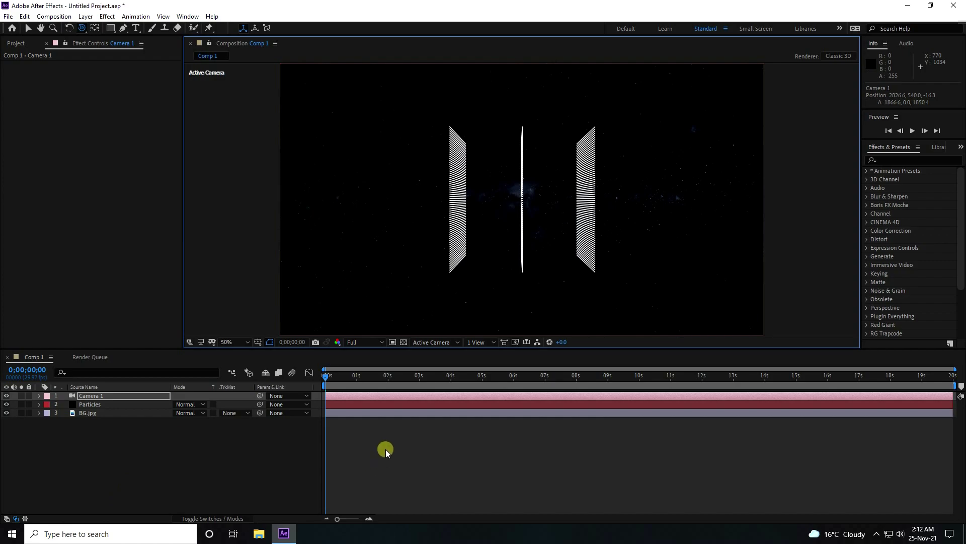
{"action": "left_click", "coordinate": [28, 28]}
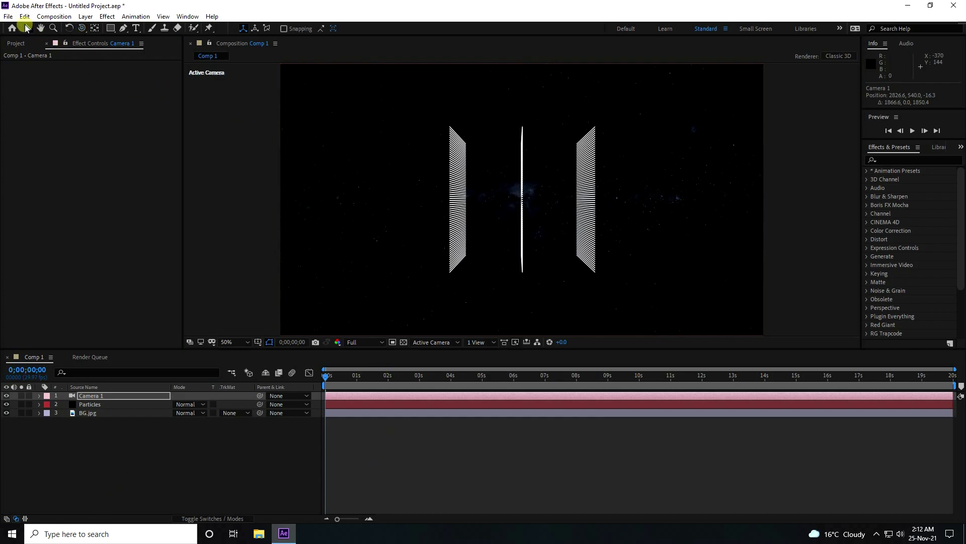
{"action": "left_click", "coordinate": [103, 405]}
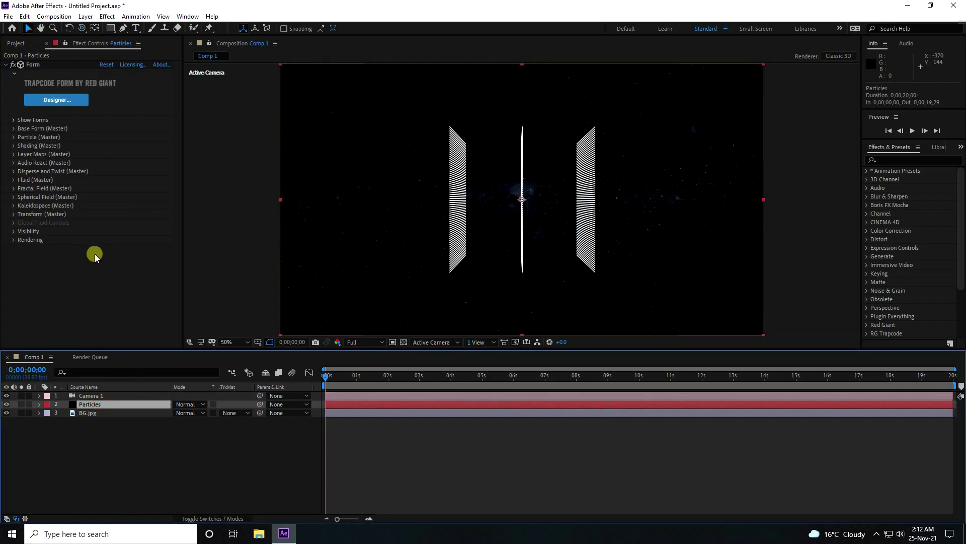
Step: In Form's Base Form, use separate X/Y/Z sizes: X 100, Y 1500, Z 1500
{"action": "left_click", "coordinate": [13, 128]}
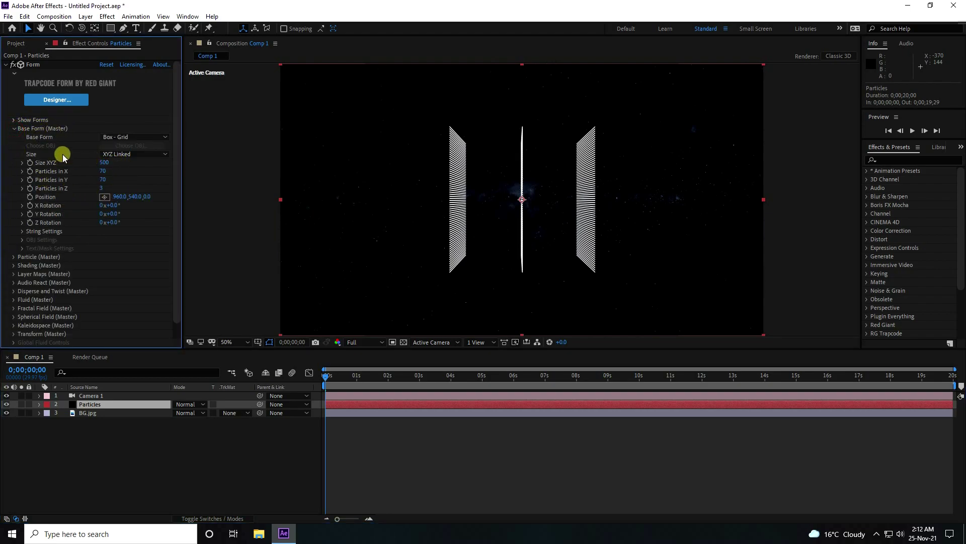
{"action": "left_click", "coordinate": [151, 154]}
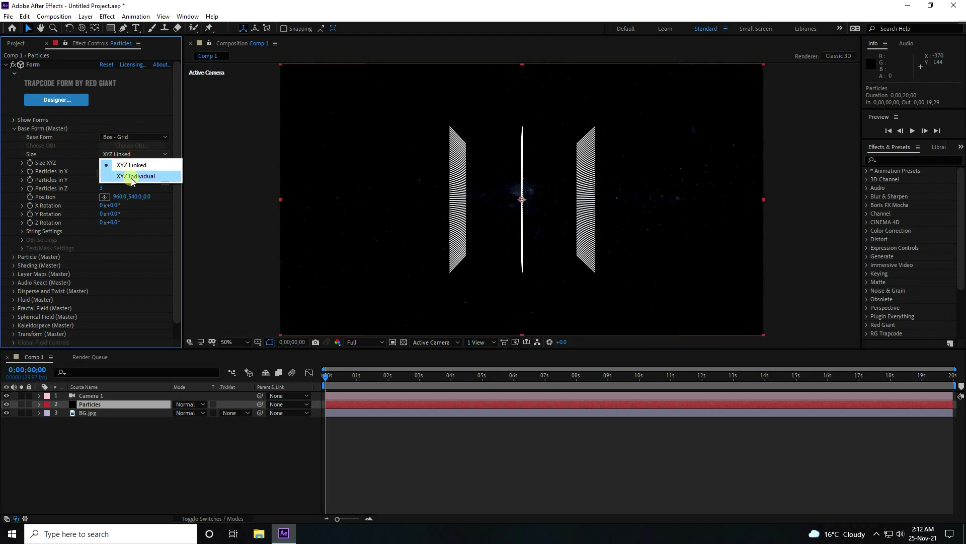
{"action": "left_click", "coordinate": [133, 177]}
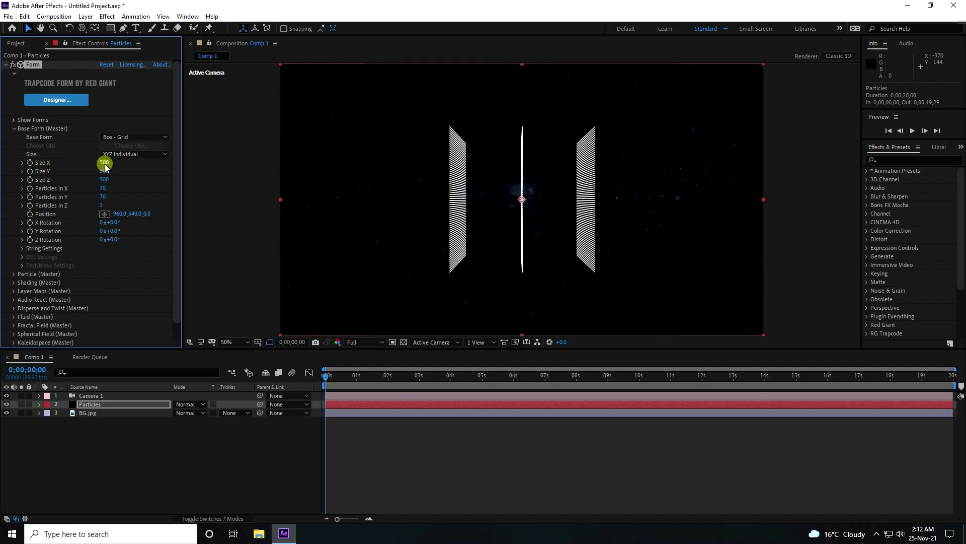
{"action": "type", "text": "100"}
{"action": "key", "text": "Tab"}
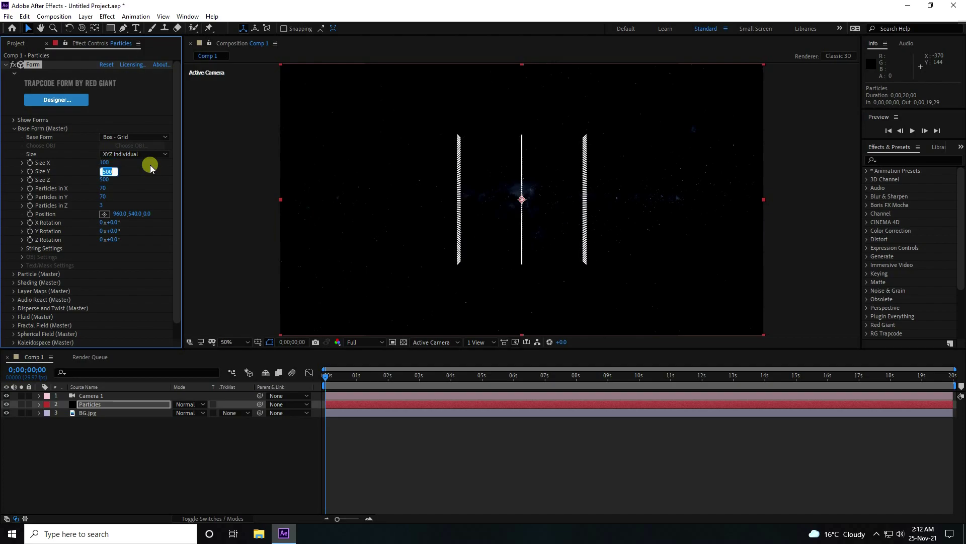
{"action": "type", "text": "1500"}
{"action": "key", "text": "Tab"}
{"action": "type", "text": "1500"}
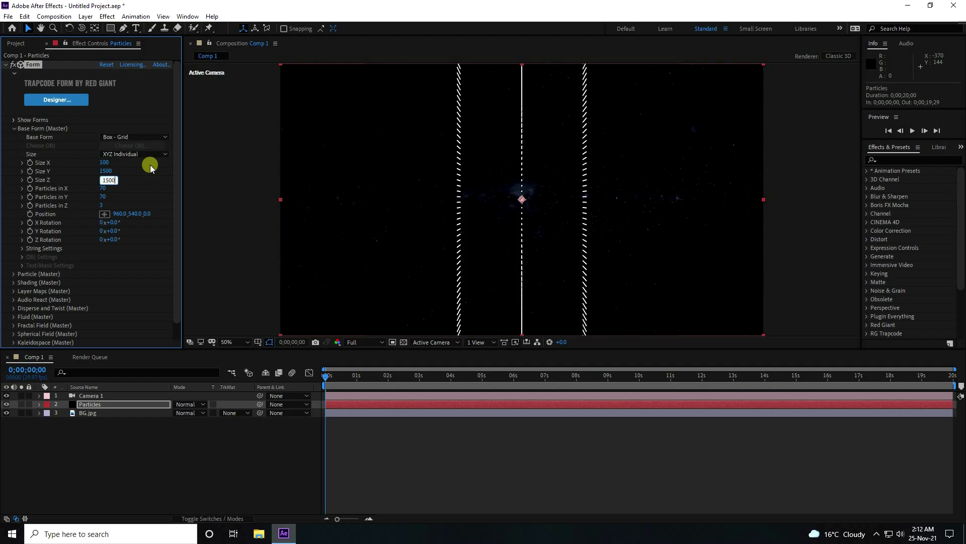
{"action": "key", "text": "Tab"}
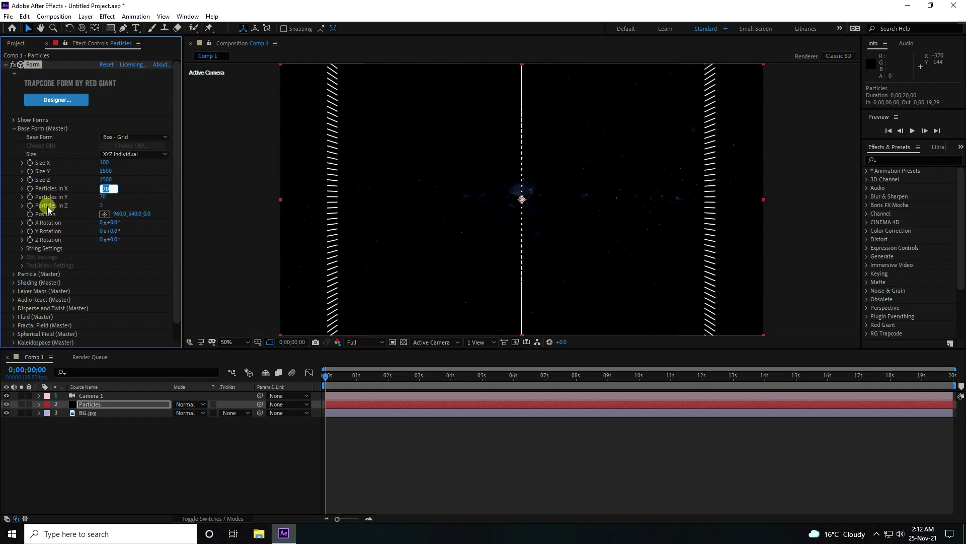
Step: Set Particles in Z to 6 and Particles in X and Y to 200
{"action": "left_click", "coordinate": [102, 206]}
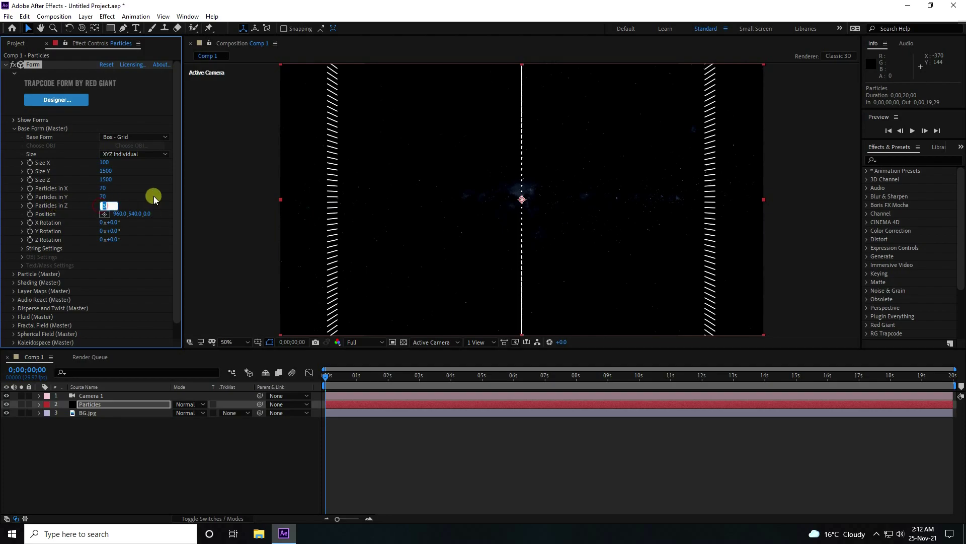
{"action": "type", "text": "6"}
{"action": "key", "text": "Return"}
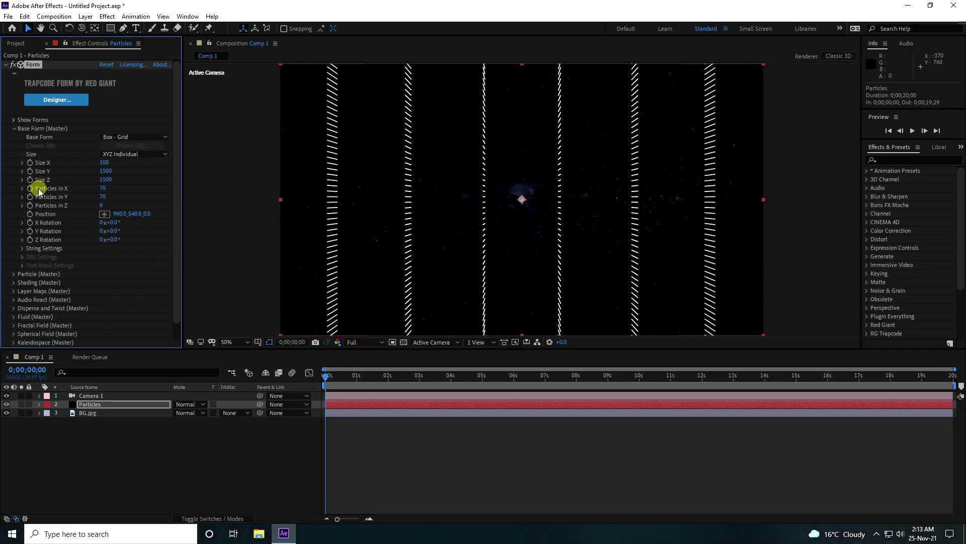
{"action": "left_click", "coordinate": [103, 189]}
{"action": "type", "text": "200"}
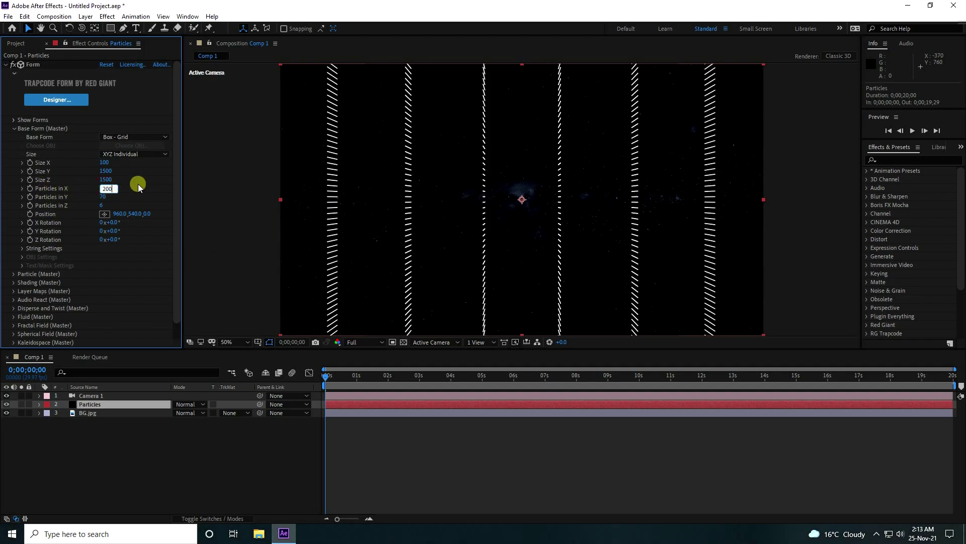
{"action": "key", "text": "Tab"}
{"action": "type", "text": "200"}
{"action": "key", "text": "Return"}
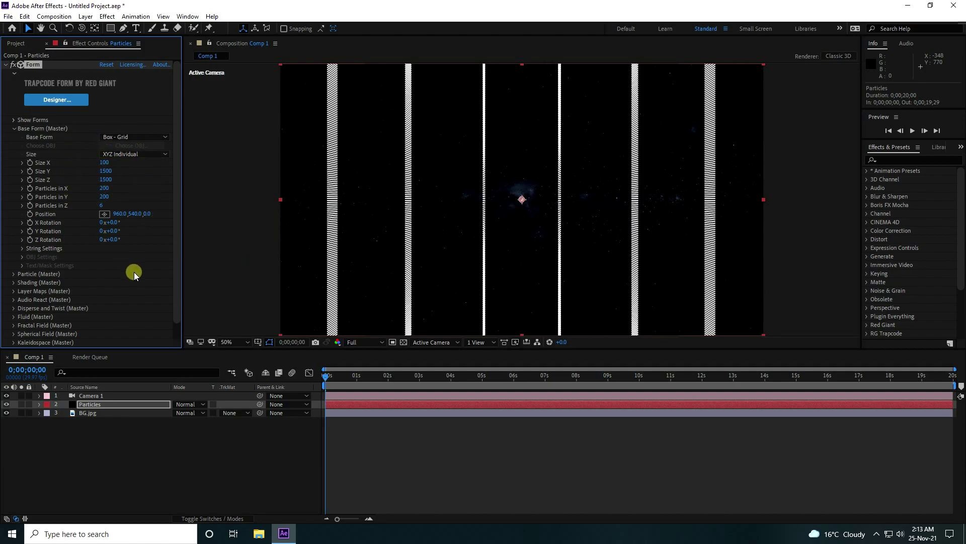
{"action": "scroll", "coordinate": [134, 272], "scroll_direction": "down", "scroll_amount": 1}
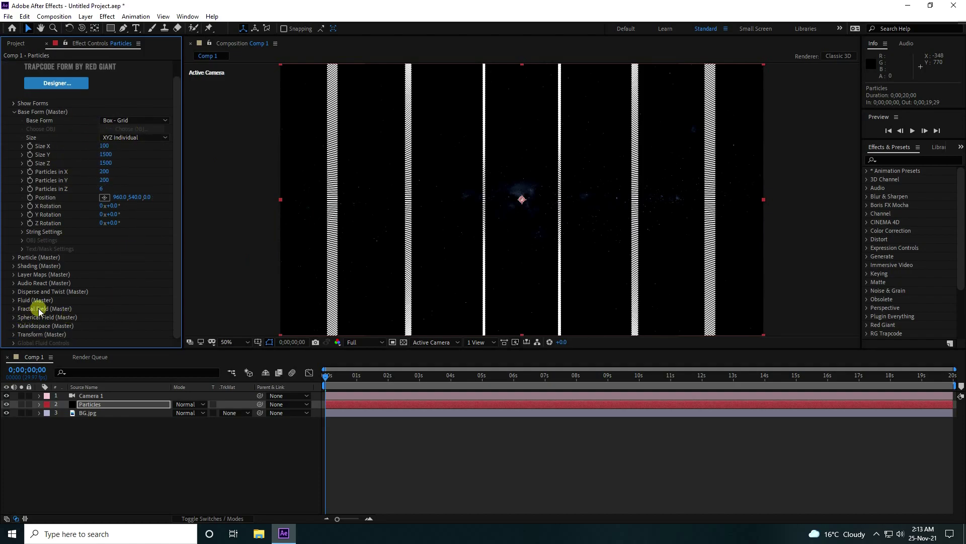
{"action": "left_click", "coordinate": [14, 291]}
Step: Set Form's Twist to 50 and Disperse to 10 for scattered concentric rings
{"action": "scroll", "coordinate": [15, 297], "scroll_direction": "down", "scroll_amount": 3}
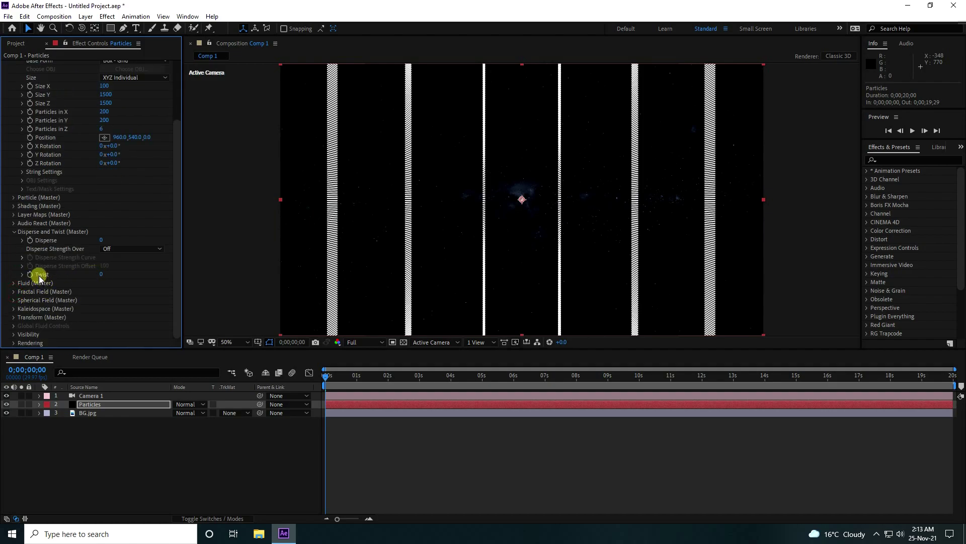
{"action": "left_click_drag", "start_coordinate": [100, 274], "coordinate": [224, 276]}
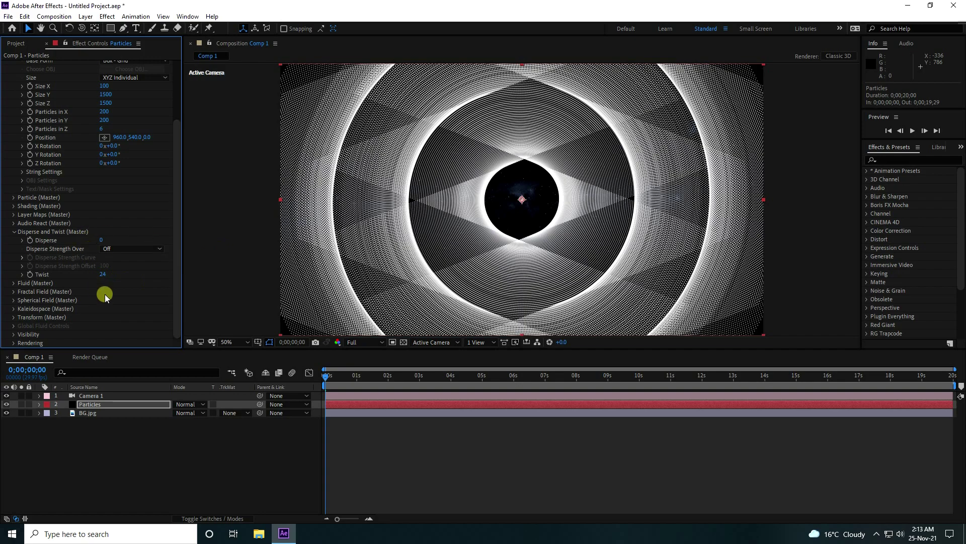
{"action": "left_click", "coordinate": [103, 276]}
{"action": "type", "text": "50"}
{"action": "key", "text": "Return"}
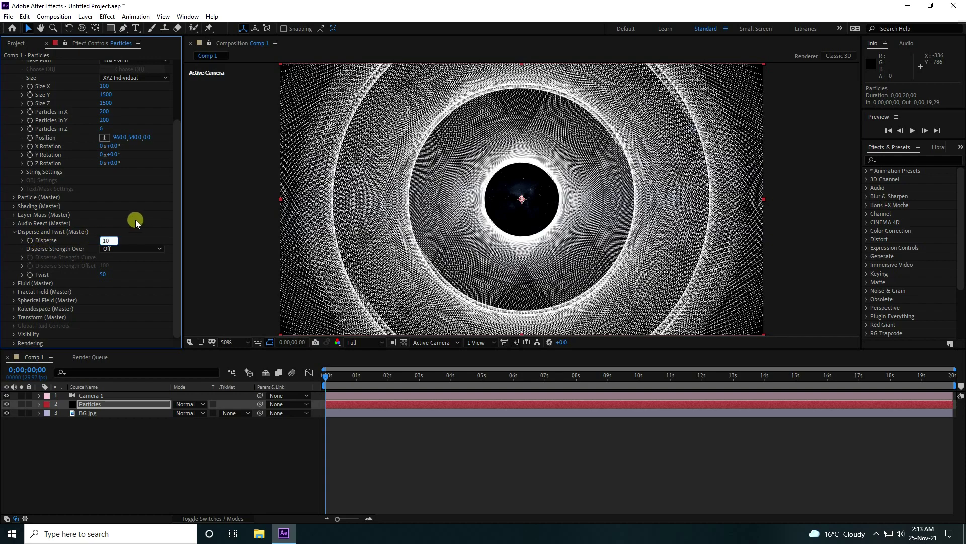
{"action": "key", "text": "Return"}
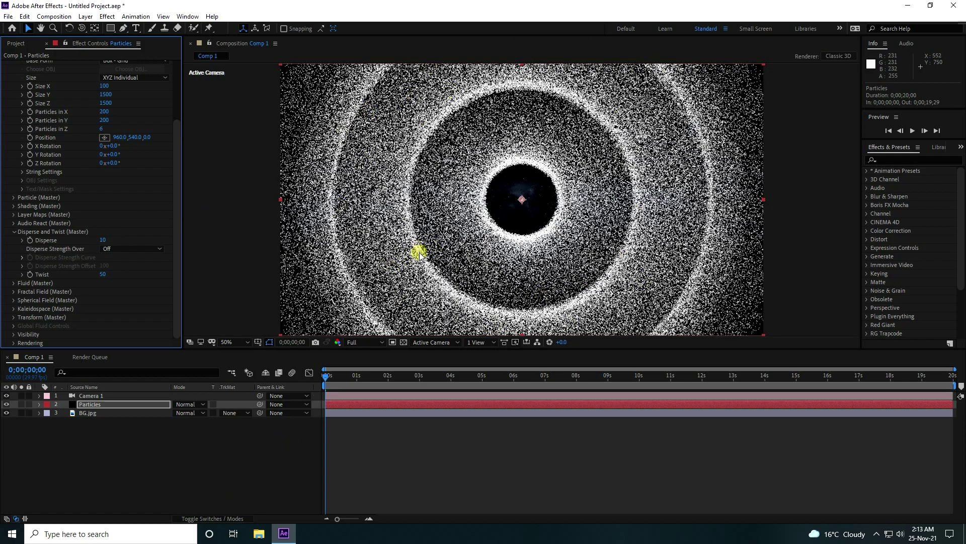
Step: Orbit Camera 1 so the scattered rings appear as a tilted disc receding into depth
{"action": "key", "text": "c"}
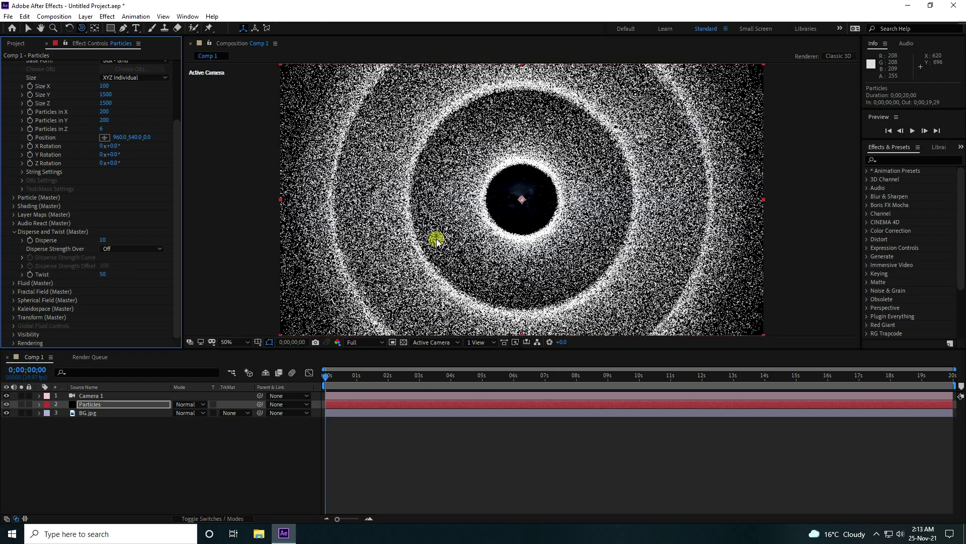
{"action": "left_click_drag", "start_coordinate": [434, 246], "coordinate": [526, 189]}
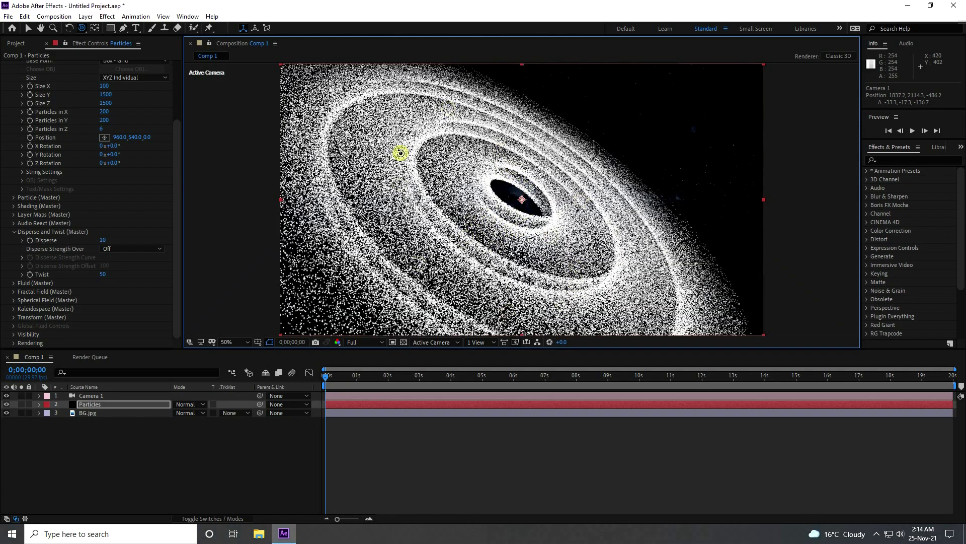
{"action": "left_click", "coordinate": [93, 491]}
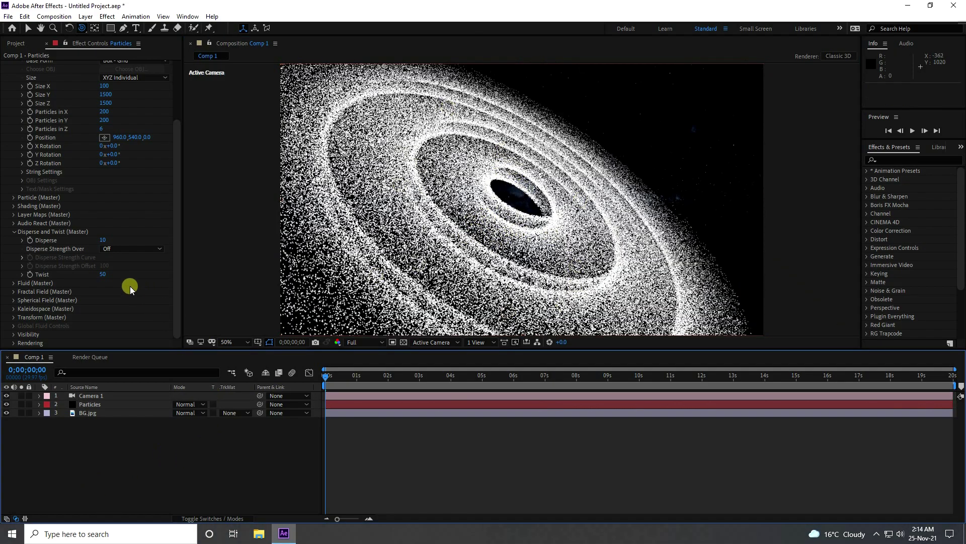
{"action": "scroll", "coordinate": [131, 284], "scroll_direction": "up", "scroll_amount": 3}
Step: In Particle (Master), set Sphere Feather 100, Size 3, Size and Opacity Random 100%
{"action": "left_click", "coordinate": [14, 128]}
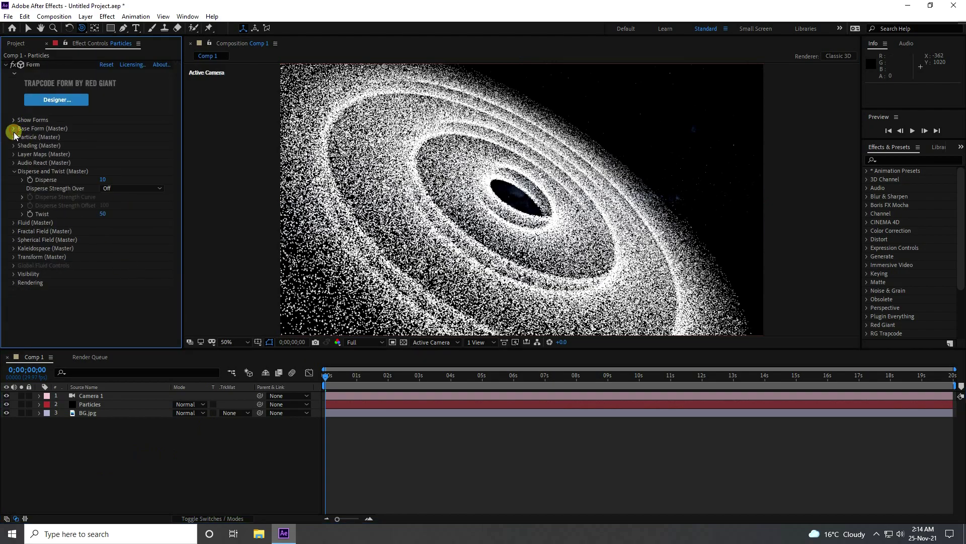
{"action": "left_click", "coordinate": [14, 137]}
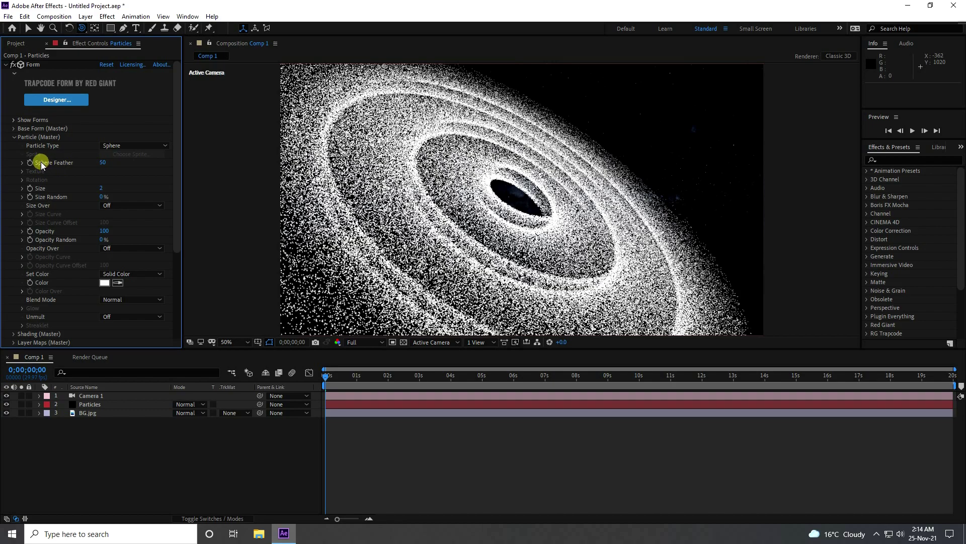
{"action": "left_click_drag", "start_coordinate": [95, 162], "coordinate": [186, 168]}
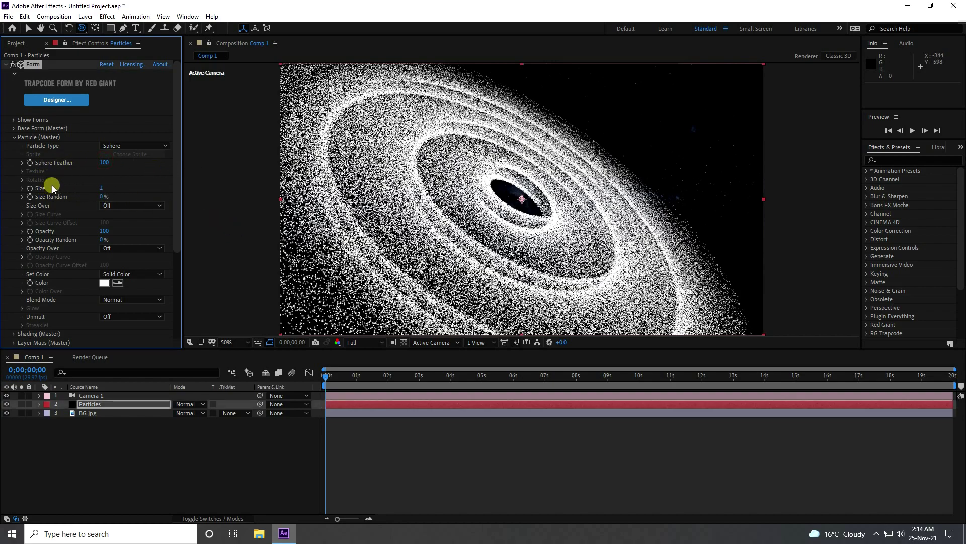
{"action": "left_click", "coordinate": [28, 28]}
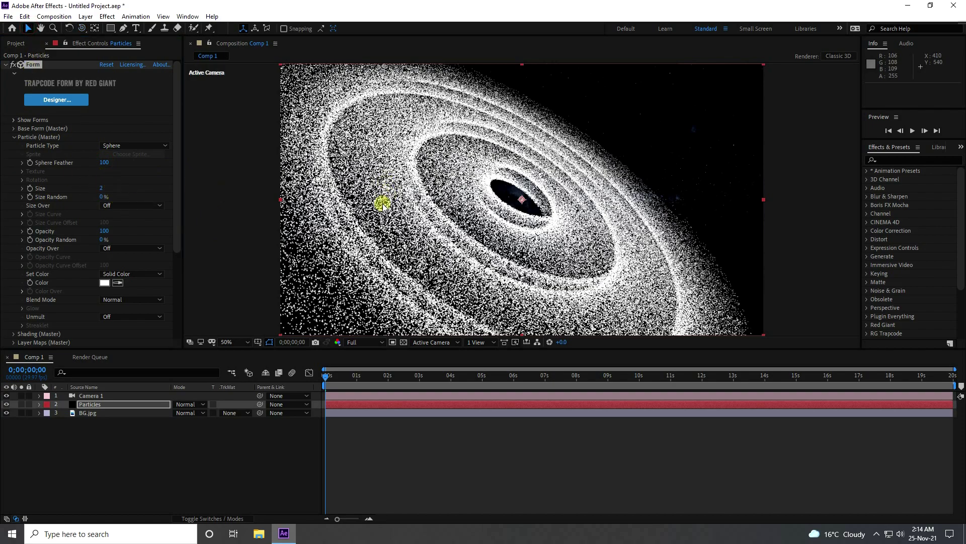
{"action": "left_click", "coordinate": [102, 188]}
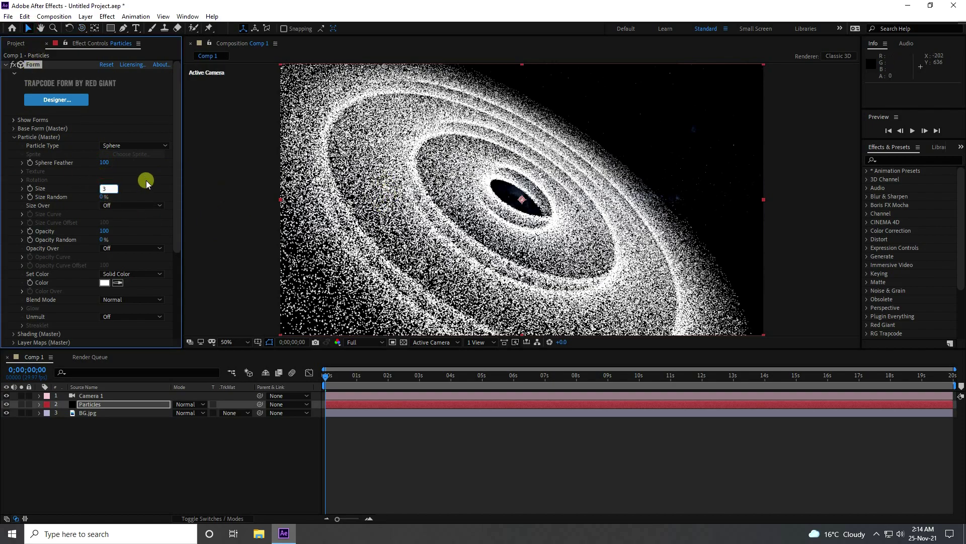
{"action": "type", "text": "3"}
{"action": "key", "text": "Return"}
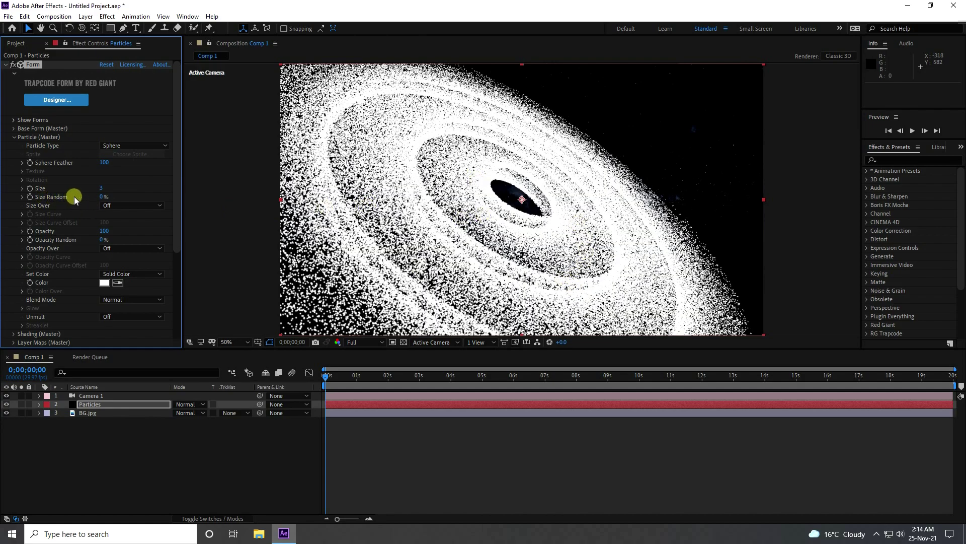
{"action": "left_click_drag", "start_coordinate": [100, 198], "coordinate": [223, 194]}
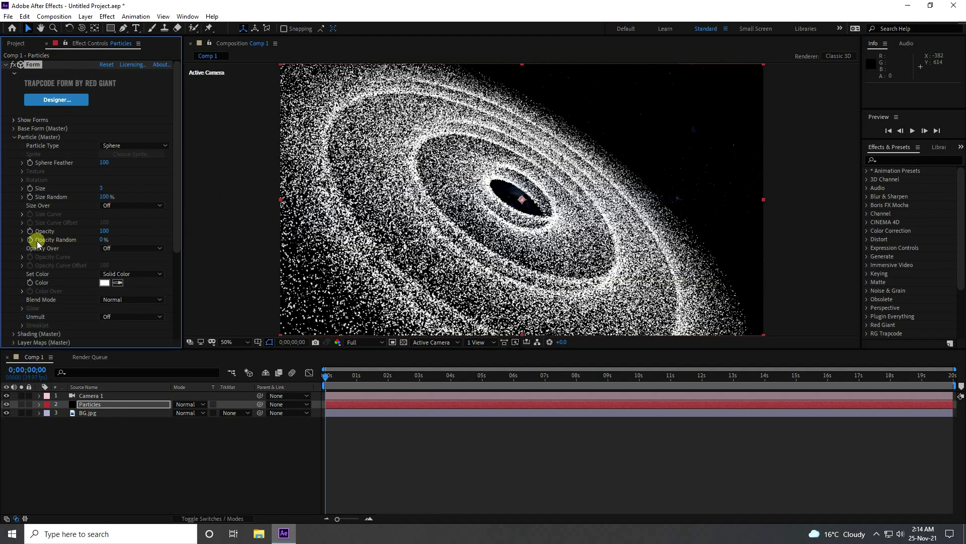
{"action": "left_click_drag", "start_coordinate": [102, 240], "coordinate": [267, 218]}
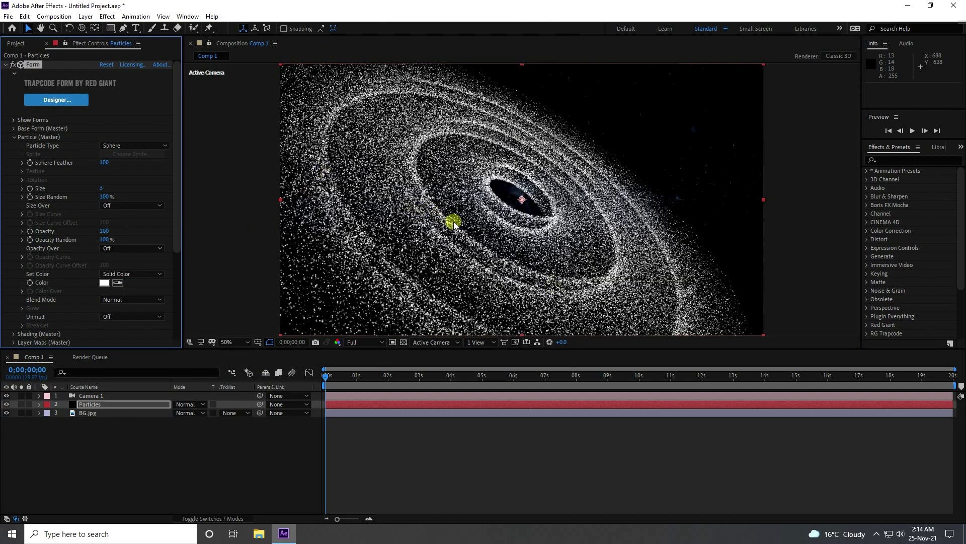
{"action": "key", "text": "slash"}
{"action": "key", "text": "comma"}
{"action": "key", "text": "comma"}
Step: Colour the particles blue with hue 200 and saturation 100
{"action": "left_click_drag", "start_coordinate": [338, 349], "coordinate": [338, 375]}
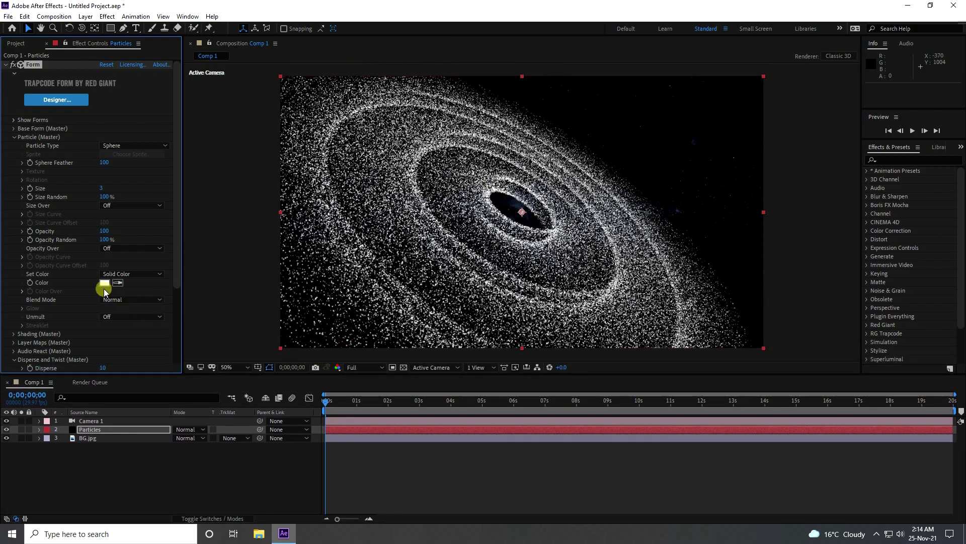
{"action": "left_click", "coordinate": [103, 283]}
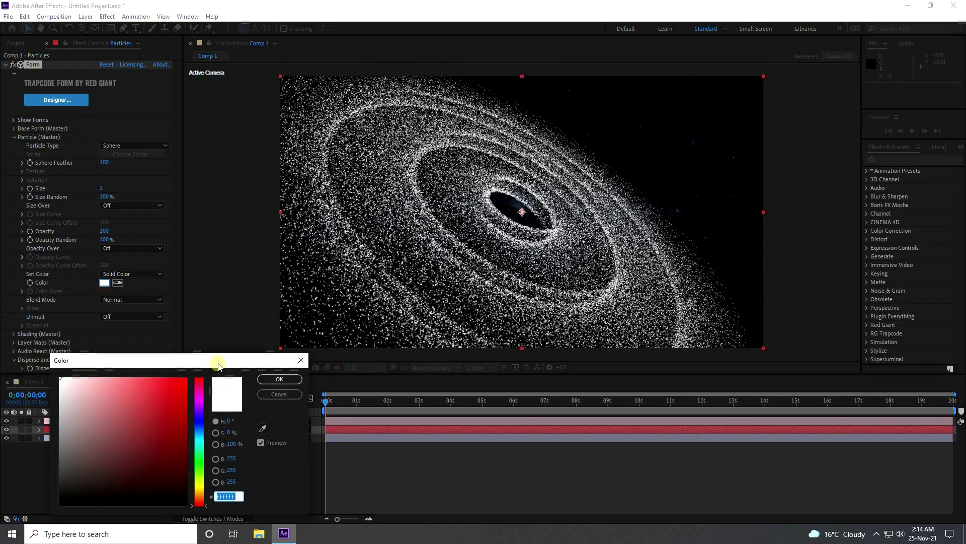
{"action": "left_click", "coordinate": [232, 266]}
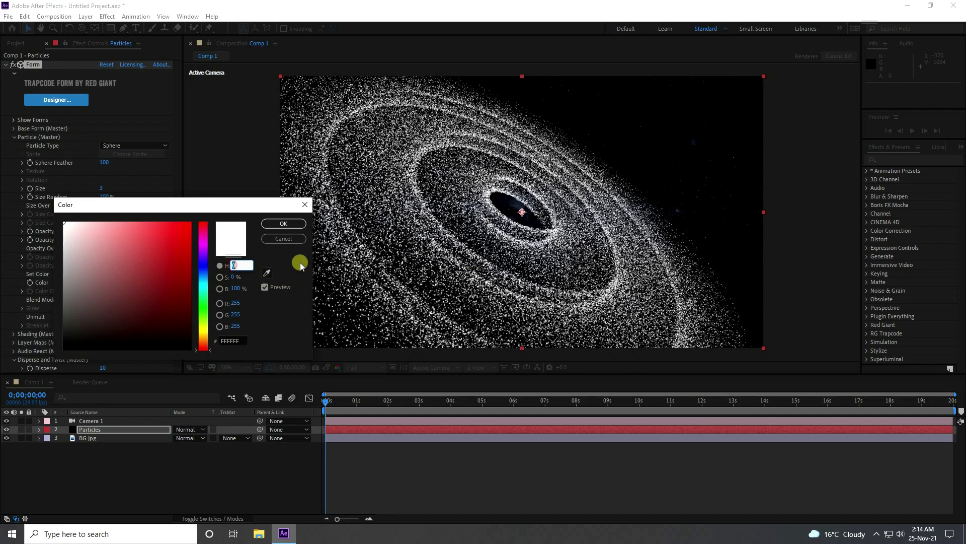
{"action": "type", "text": "200"}
{"action": "key", "text": "Tab"}
{"action": "type", "text": "100"}
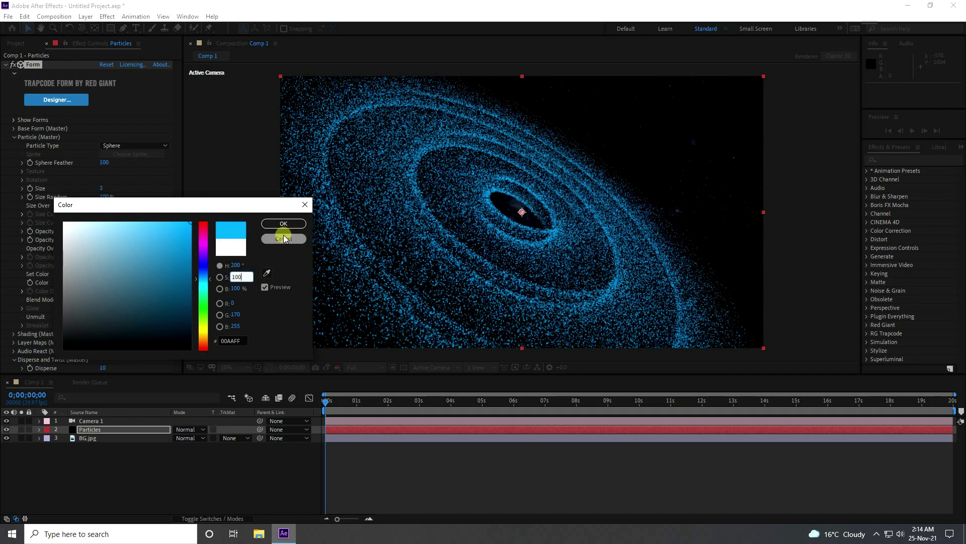
{"action": "left_click", "coordinate": [284, 224]}
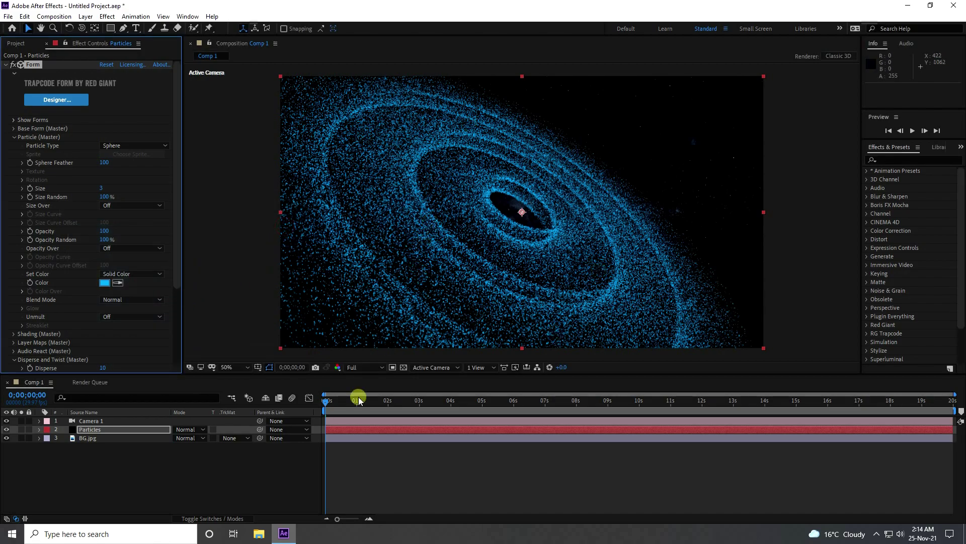
Step: Add a new point light, Point Light 1, with 500% intensity
{"action": "left_click", "coordinate": [192, 494]}
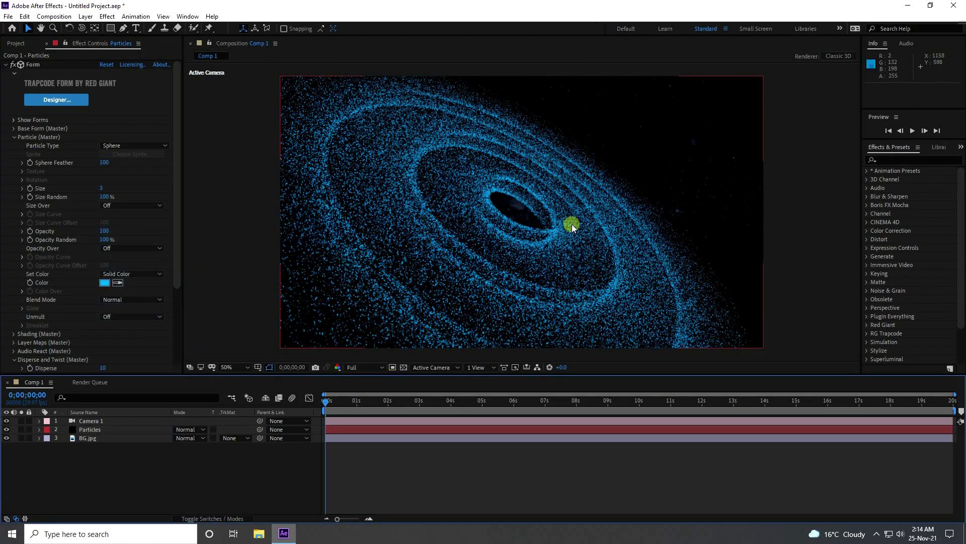
{"action": "left_click", "coordinate": [393, 363]}
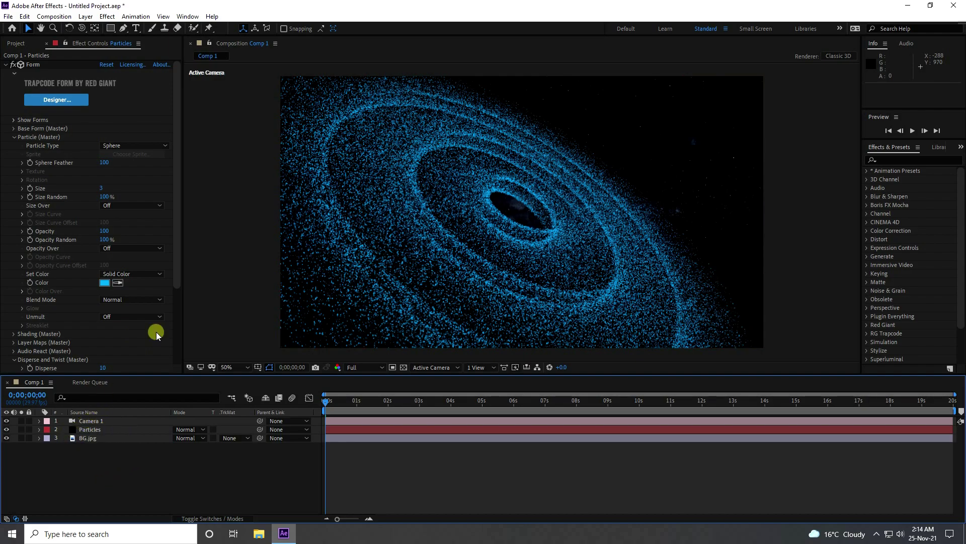
{"action": "right_click", "coordinate": [113, 473]}
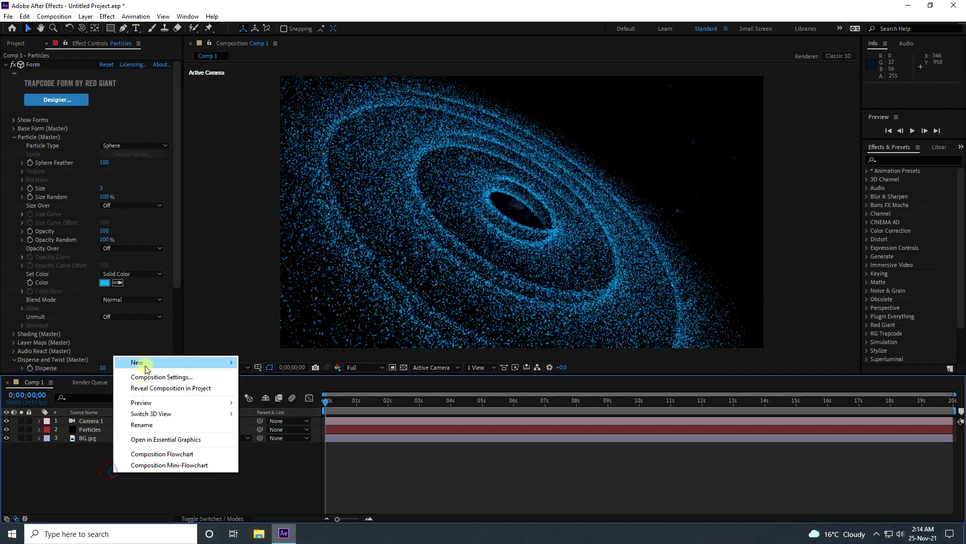
{"action": "mouse_move", "coordinate": [130, 363]}
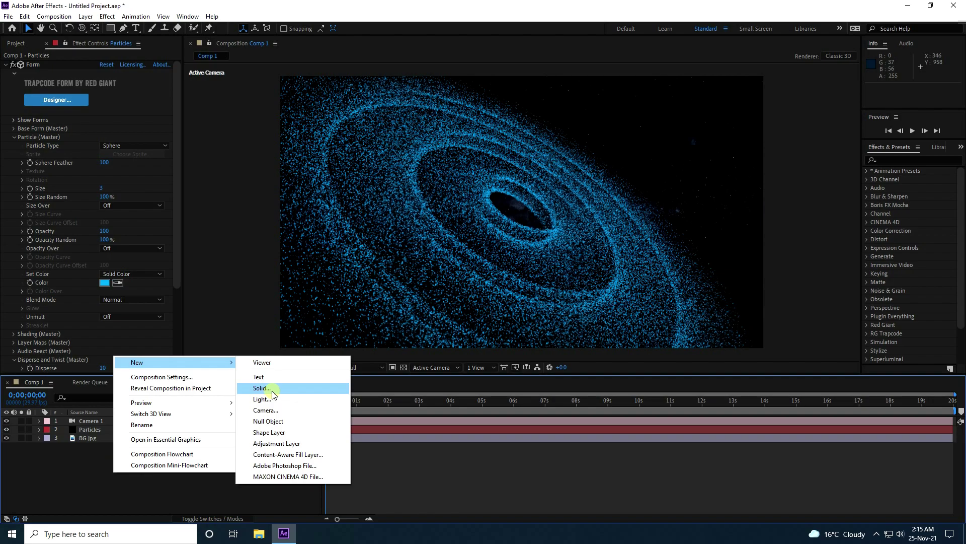
{"action": "left_click", "coordinate": [259, 399]}
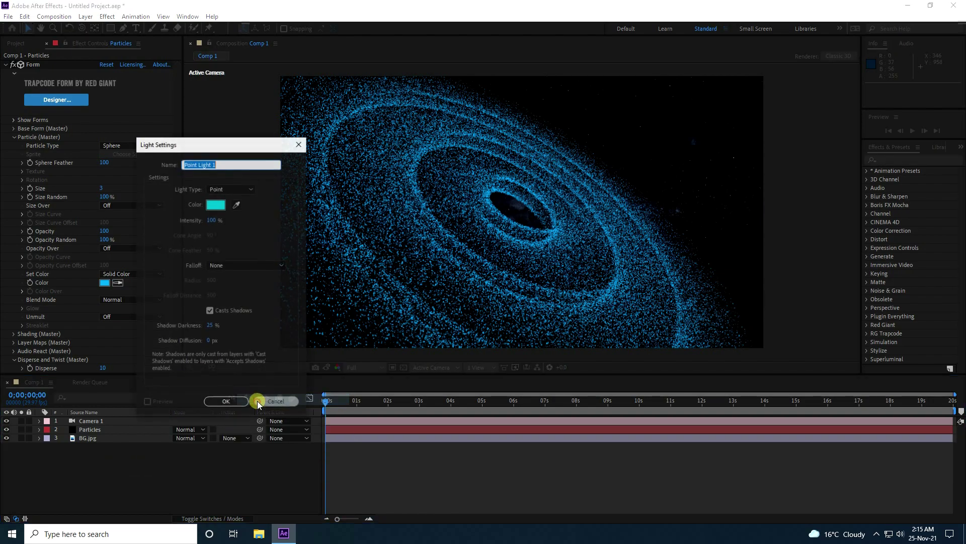
{"action": "left_click", "coordinate": [210, 220]}
{"action": "type", "text": "5"}
{"action": "key", "text": "Return"}
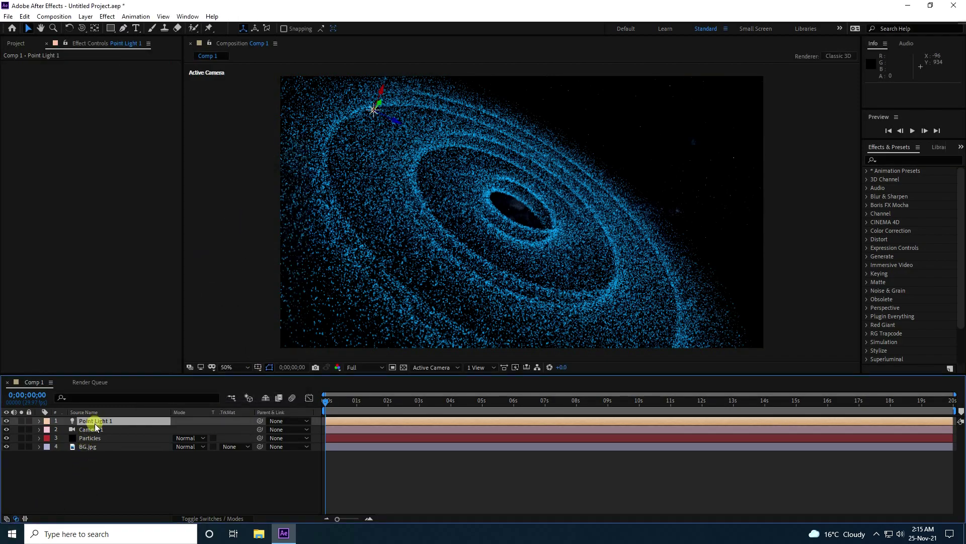
Step: Change Point Light 1's colour to cyan in Light Settings
{"action": "left_click", "coordinate": [85, 16]}
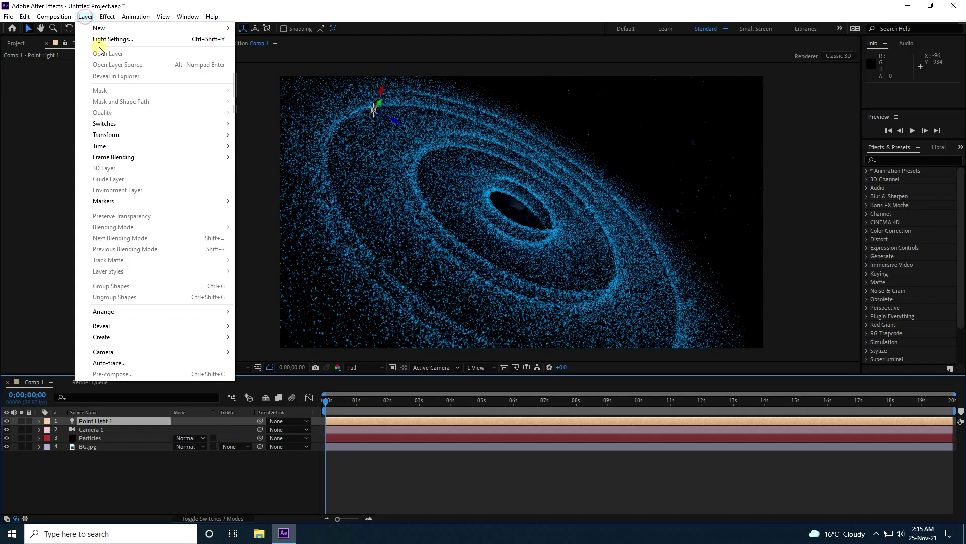
{"action": "left_click", "coordinate": [106, 39]}
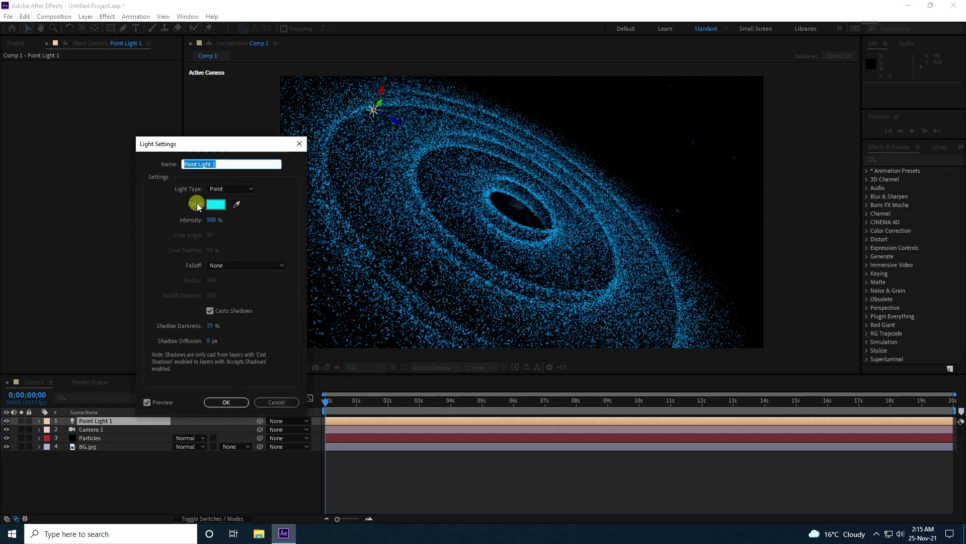
{"action": "left_click", "coordinate": [217, 203]}
{"action": "left_click_drag", "start_coordinate": [220, 204], "coordinate": [309, 199]}
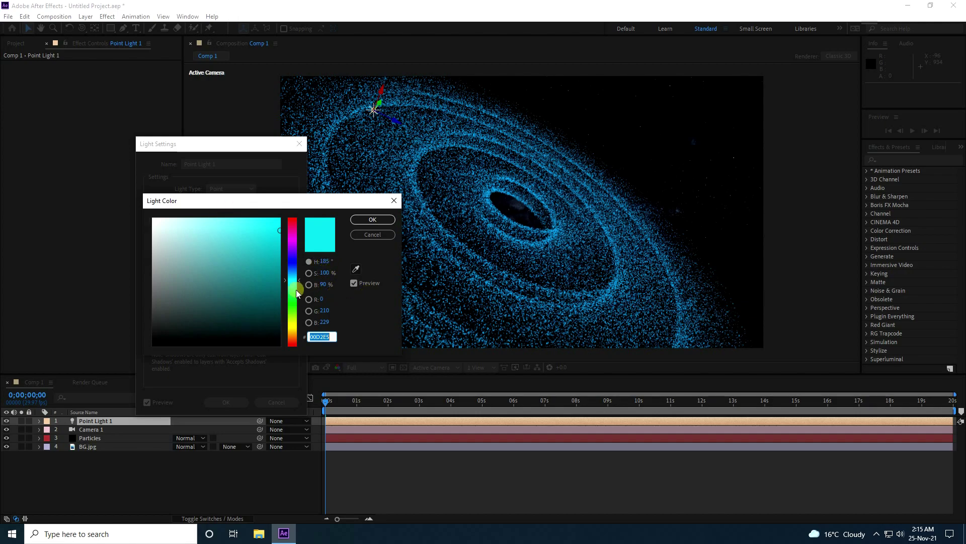
{"action": "left_click", "coordinate": [372, 219]}
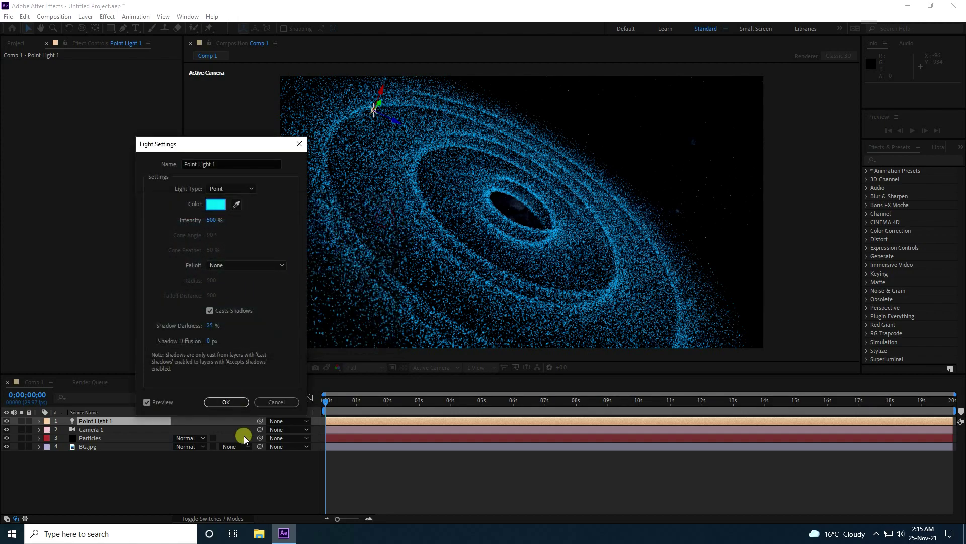
{"action": "left_click", "coordinate": [236, 401]}
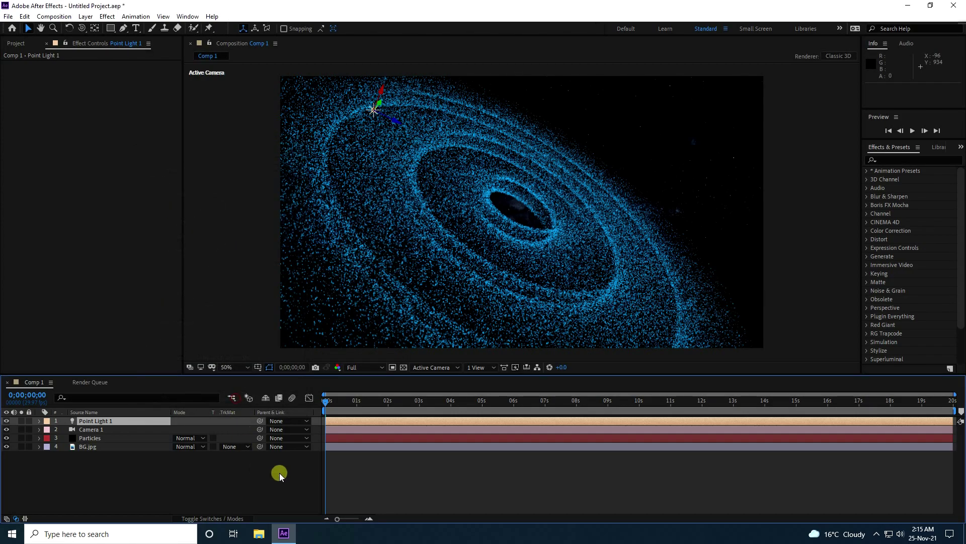
Step: Push Point Light 1 along Z toward the galaxy centre and set Form's Shading to On
{"action": "left_click_drag", "start_coordinate": [398, 122], "coordinate": [539, 201]}
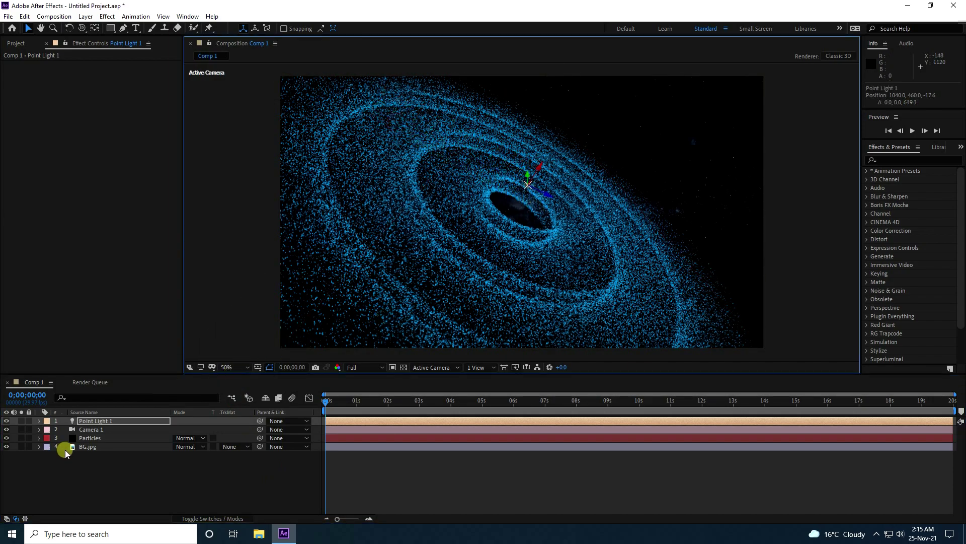
{"action": "left_click", "coordinate": [91, 440]}
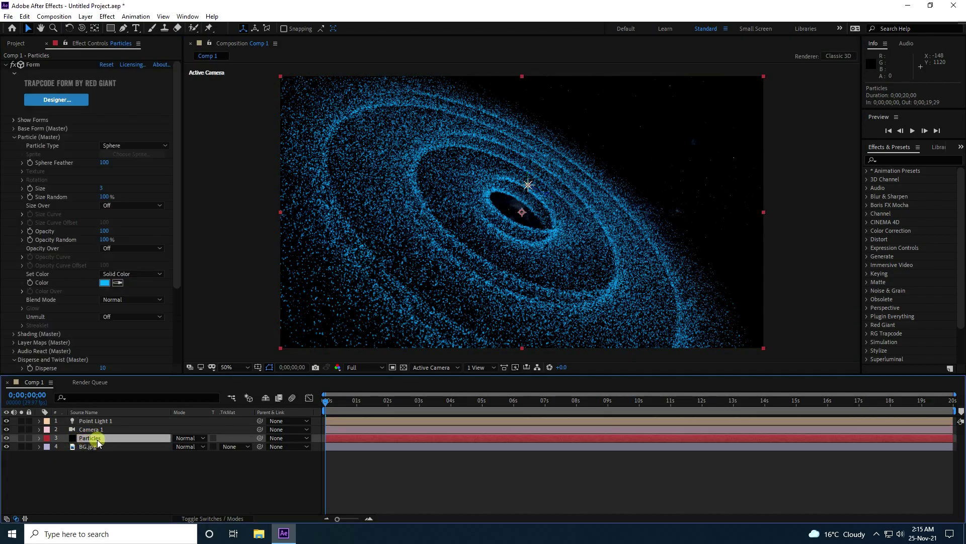
{"action": "left_click", "coordinate": [15, 137]}
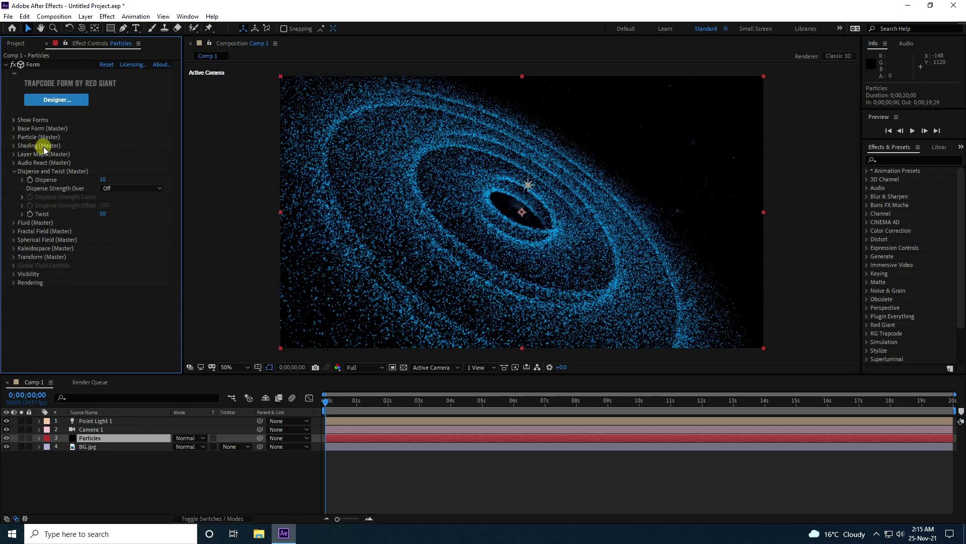
{"action": "left_click", "coordinate": [13, 145]}
{"action": "left_click", "coordinate": [132, 154]}
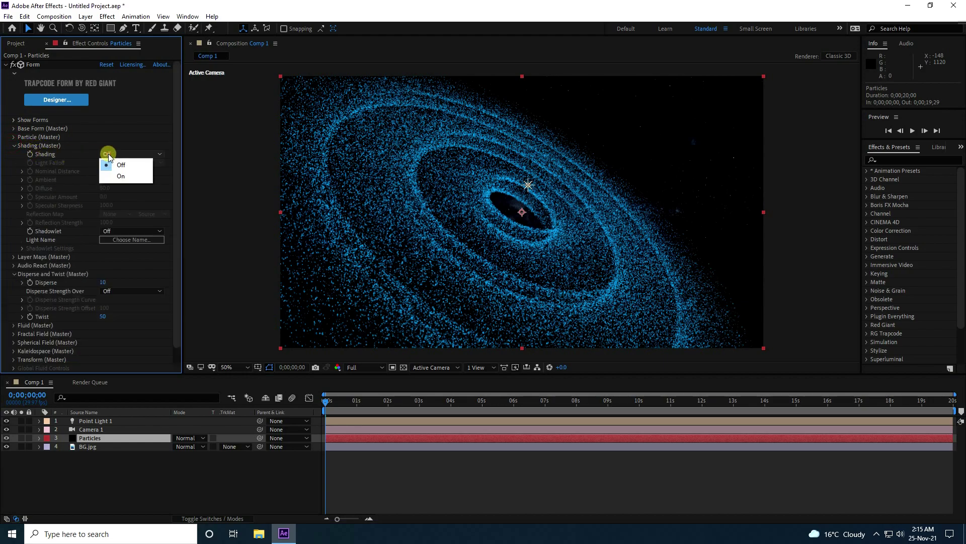
{"action": "left_click", "coordinate": [121, 177]}
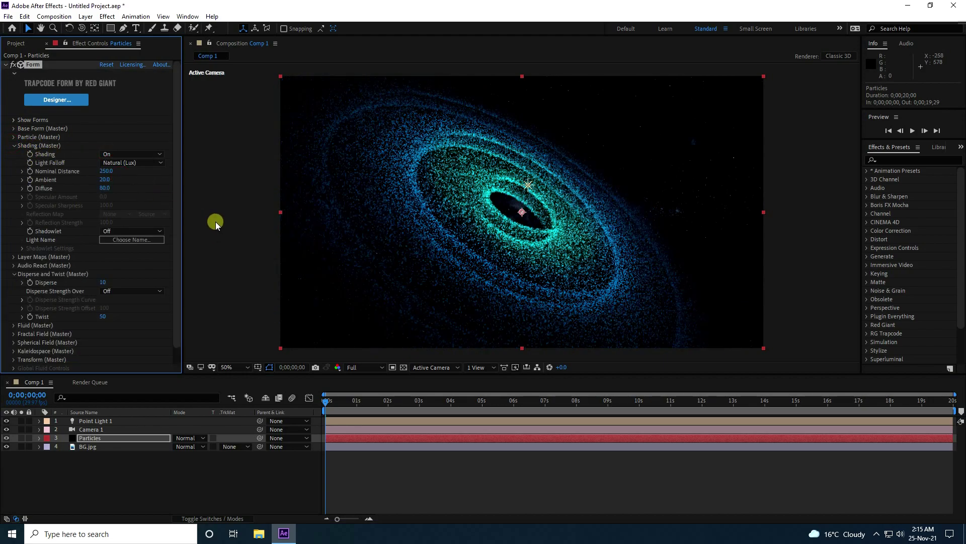
{"action": "left_click", "coordinate": [133, 154]}
{"action": "left_click", "coordinate": [135, 166]}
{"action": "left_click", "coordinate": [133, 154]}
{"action": "left_click", "coordinate": [134, 176]}
Step: Lower Point Light 1 along its Y axis into the galaxy centre
{"action": "left_click", "coordinate": [94, 423]}
{"action": "left_click_drag", "start_coordinate": [527, 174], "coordinate": [542, 202]}
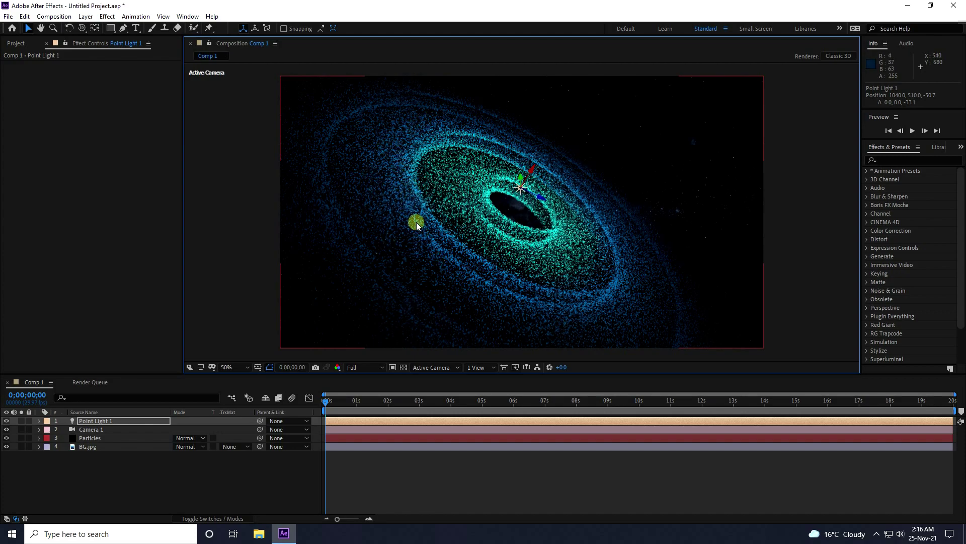
{"action": "left_click", "coordinate": [65, 479]}
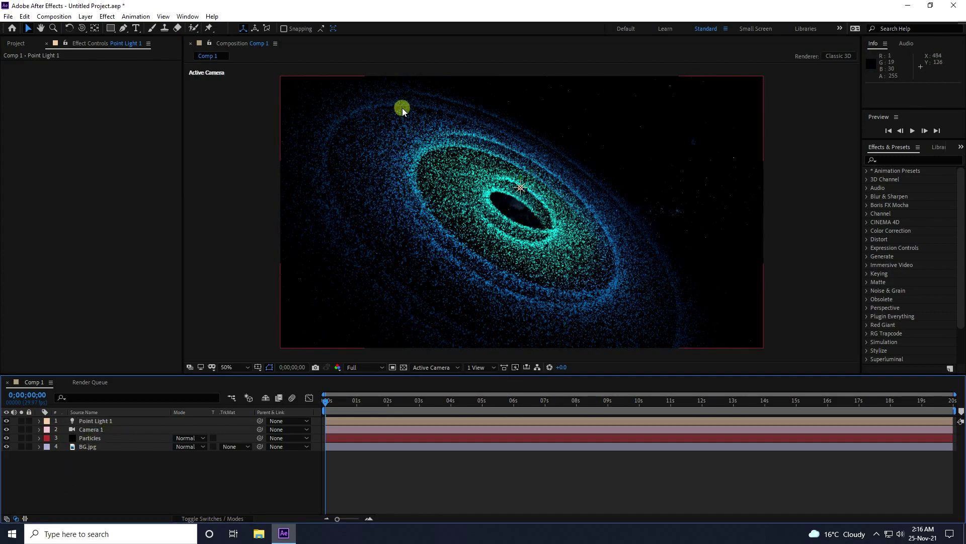
{"action": "left_click", "coordinate": [86, 439]}
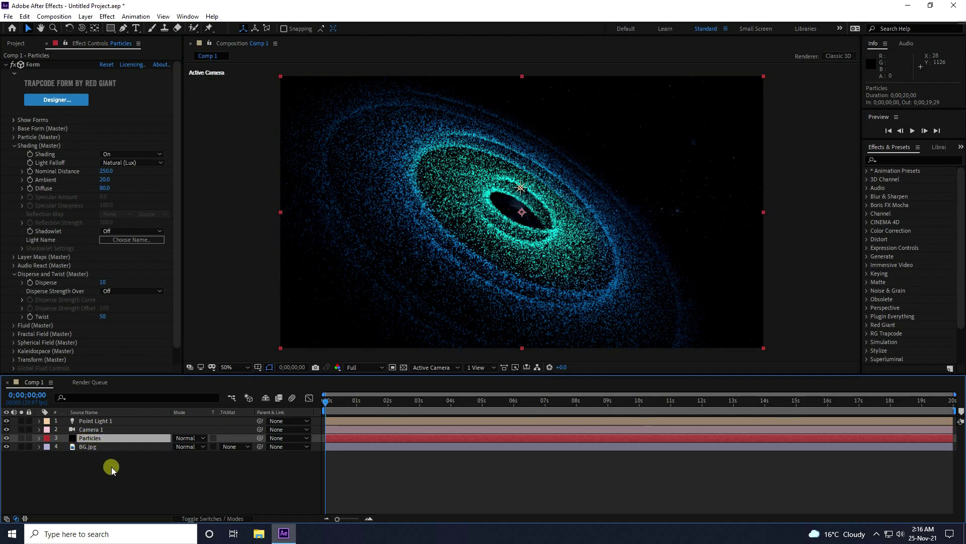
Step: Duplicate the Particles layer and rename the copy 'Particles 2'
{"action": "key", "text": "ctrl+d"}
{"action": "right_click", "coordinate": [96, 437]}
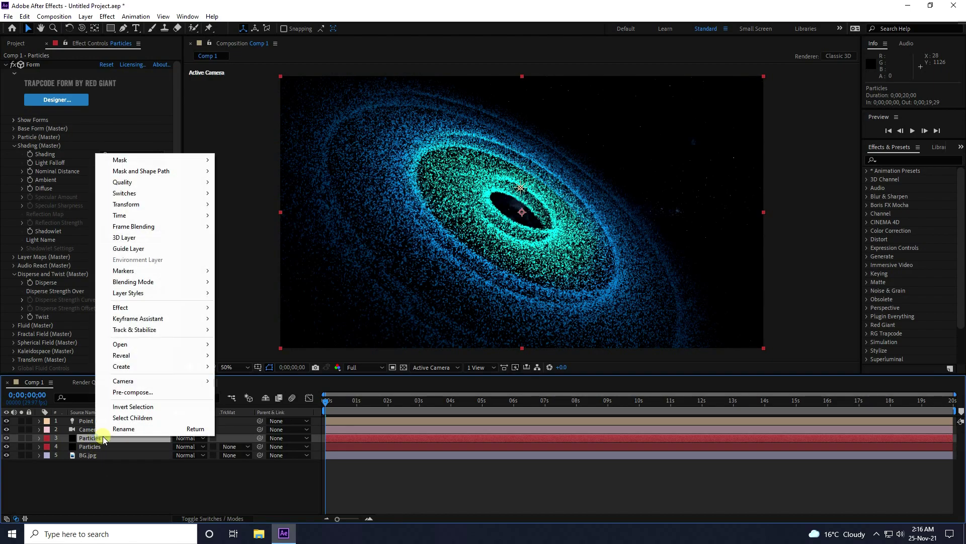
{"action": "left_click", "coordinate": [124, 429]}
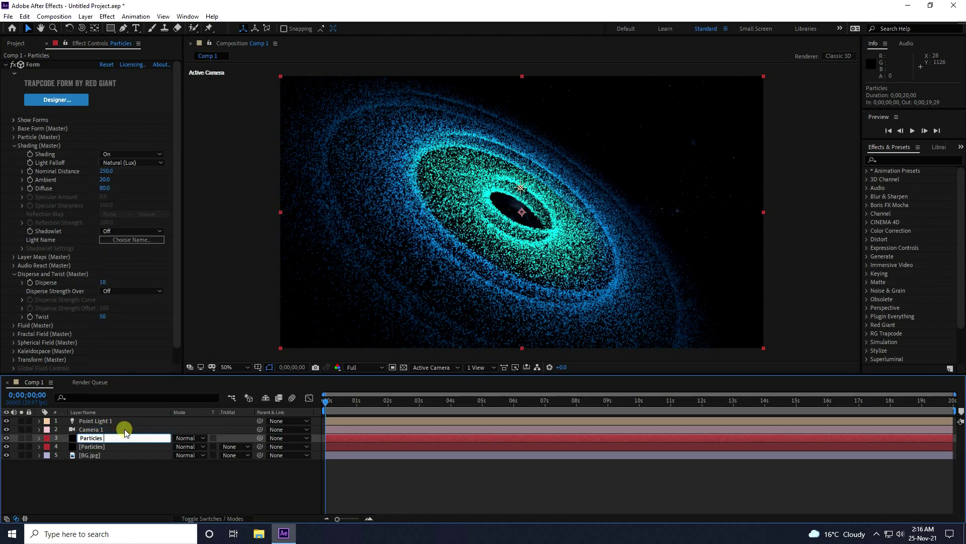
{"action": "type", "text": "2"}
{"action": "key", "text": "Return"}
Step: Solo the Particles 2 layer
{"action": "left_click", "coordinate": [137, 490]}
{"action": "left_click", "coordinate": [84, 438]}
{"action": "left_click", "coordinate": [21, 438]}
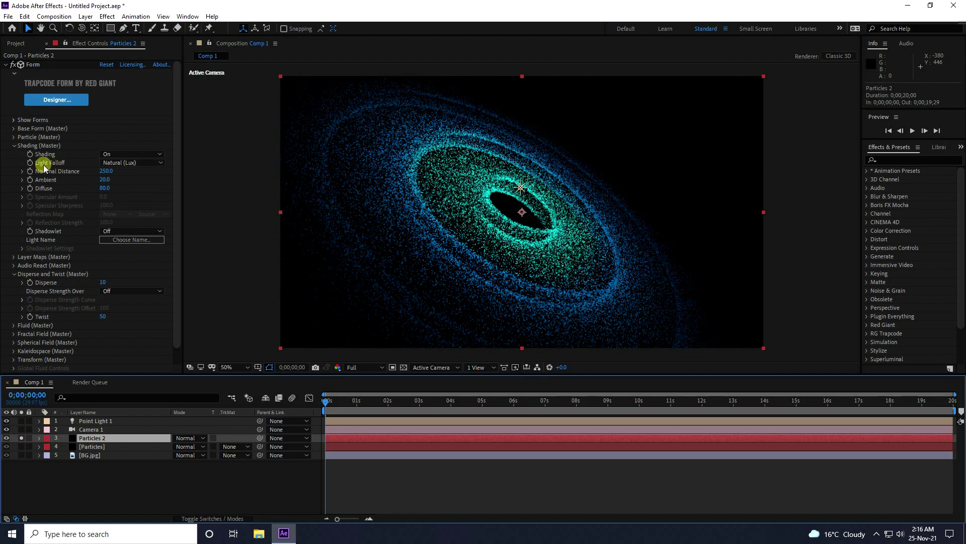
Step: Set the Base Form Size Y to 1000 and Size Z to 1200
{"action": "left_click", "coordinate": [16, 146]}
{"action": "left_click", "coordinate": [14, 129]}
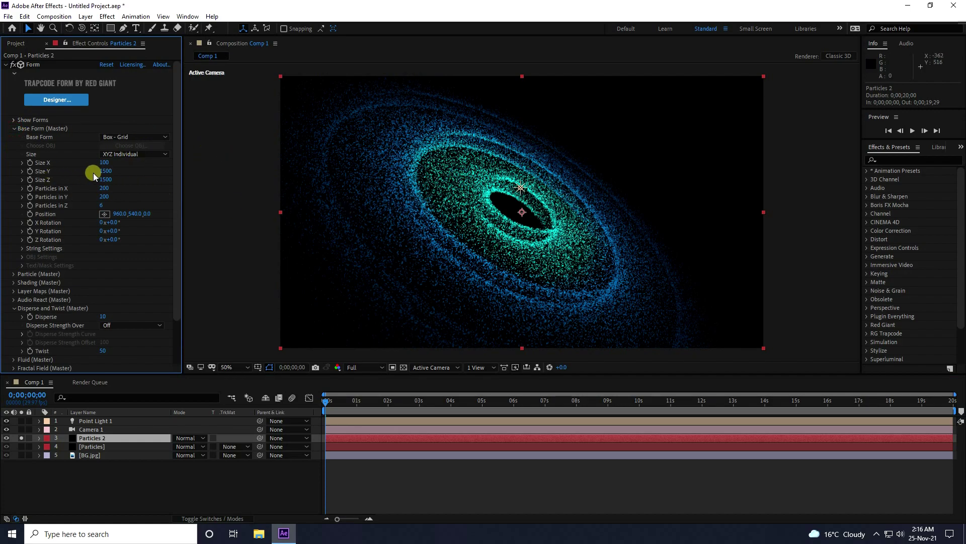
{"action": "left_click", "coordinate": [105, 171]}
{"action": "type", "text": "1000"}
{"action": "key", "text": "Tab"}
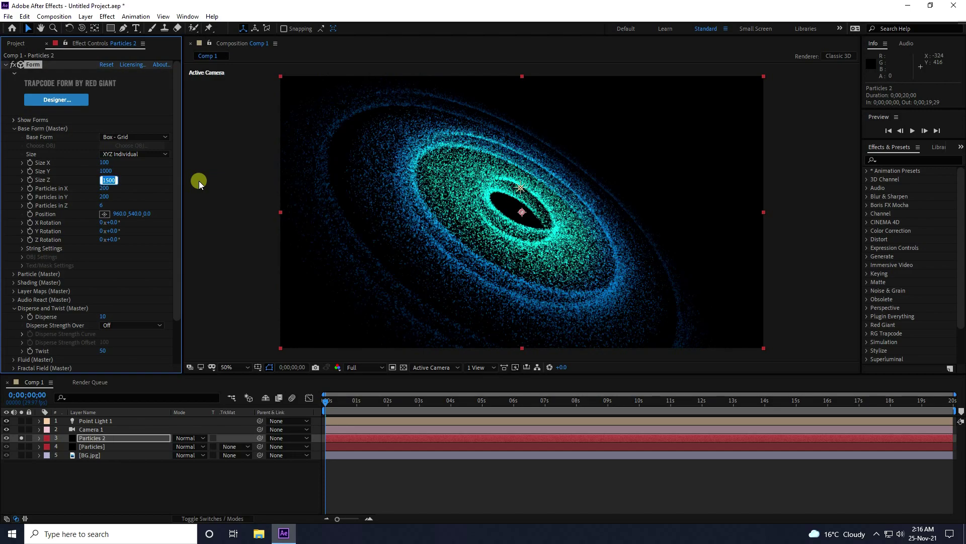
{"action": "type", "text": "1200"}
{"action": "key", "text": "Return"}
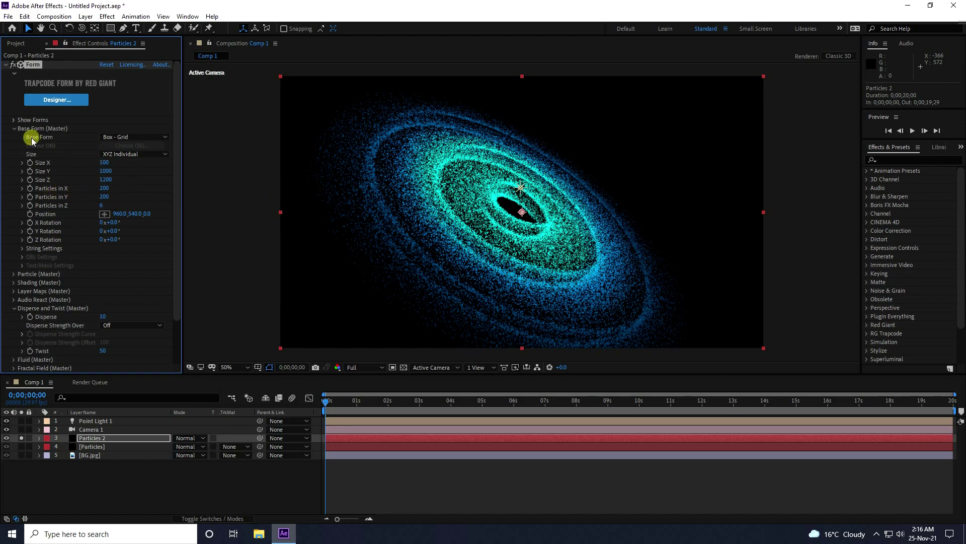
Step: Switch the base form to Box - Strings with 40 Strings in Y
{"action": "left_click", "coordinate": [119, 138]}
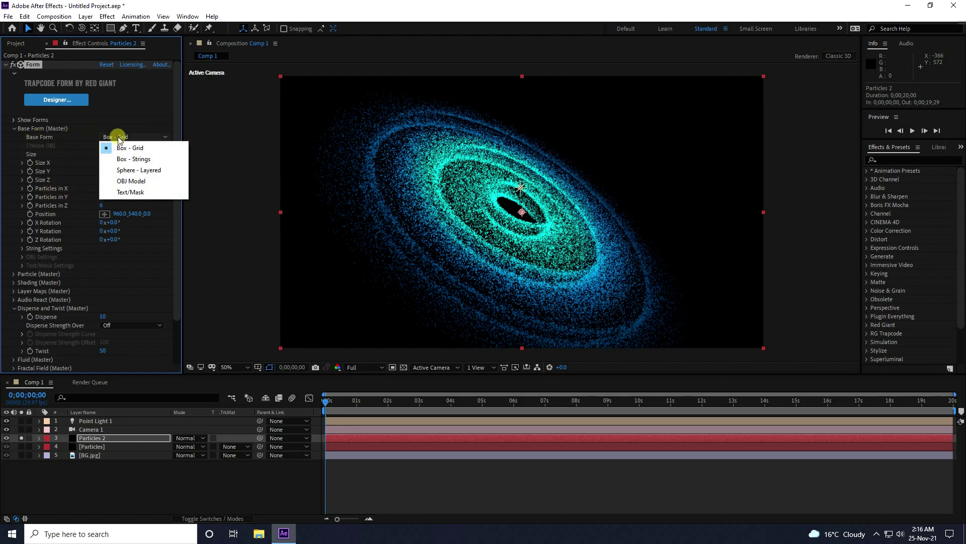
{"action": "left_click", "coordinate": [135, 159]}
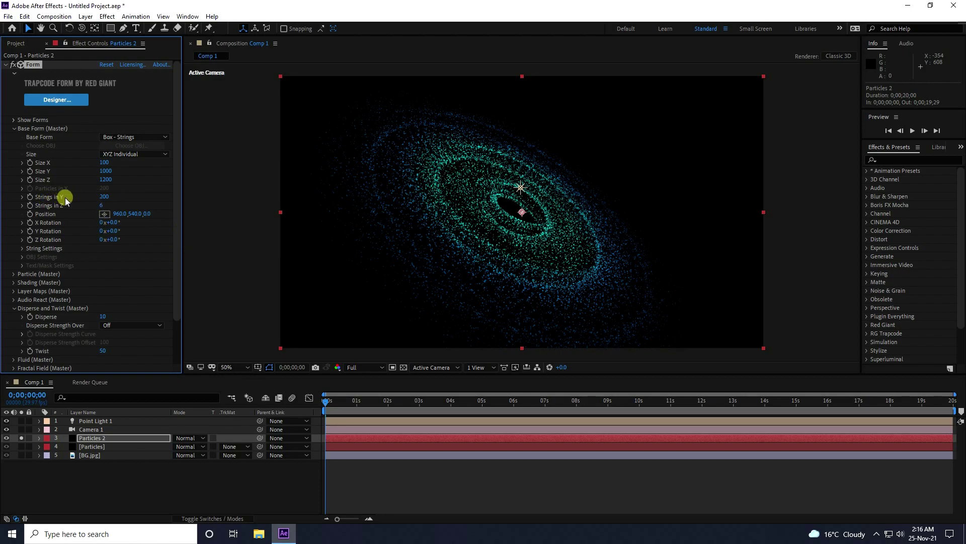
{"action": "left_click", "coordinate": [106, 196]}
{"action": "type", "text": "50"}
{"action": "key", "text": "Return"}
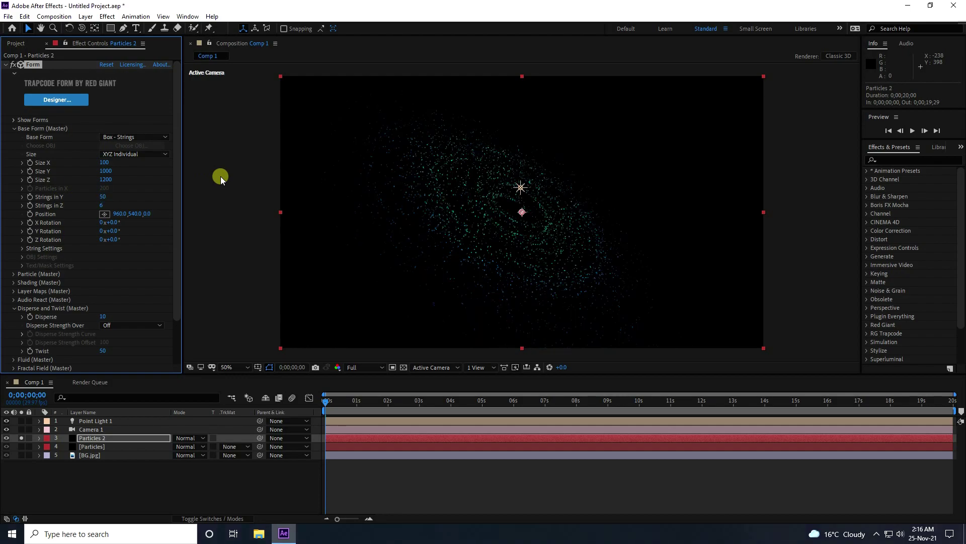
{"action": "left_click", "coordinate": [99, 199]}
{"action": "type", "text": "40"}
{"action": "key", "text": "Return"}
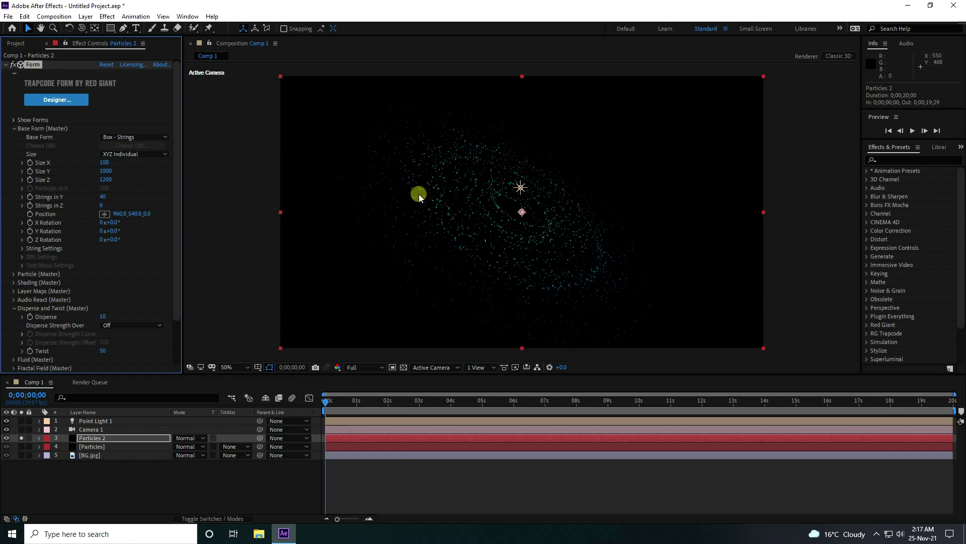
Step: Set the Particle Size Random and Opacity Random to 0%
{"action": "left_click", "coordinate": [14, 128]}
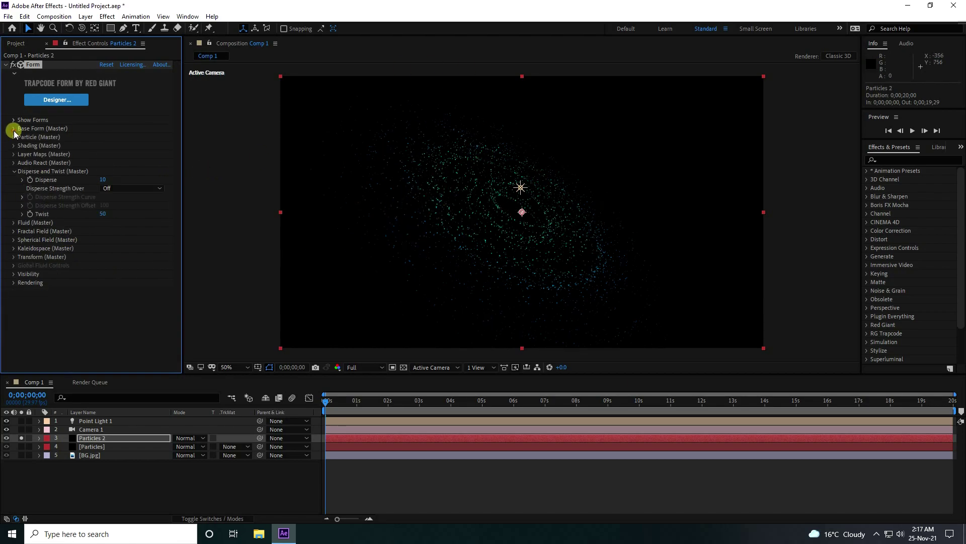
{"action": "left_click", "coordinate": [14, 137]}
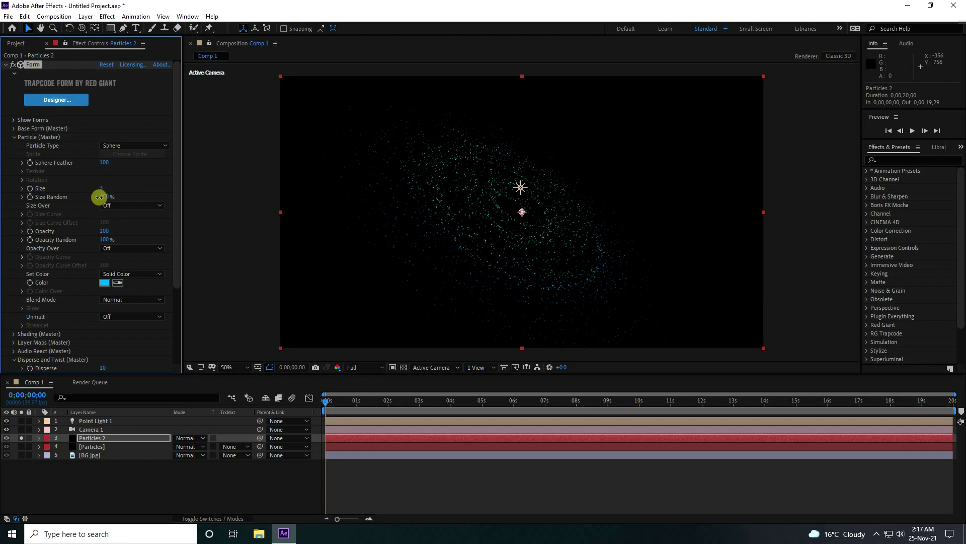
{"action": "left_click_drag", "start_coordinate": [101, 197], "coordinate": [31, 199]}
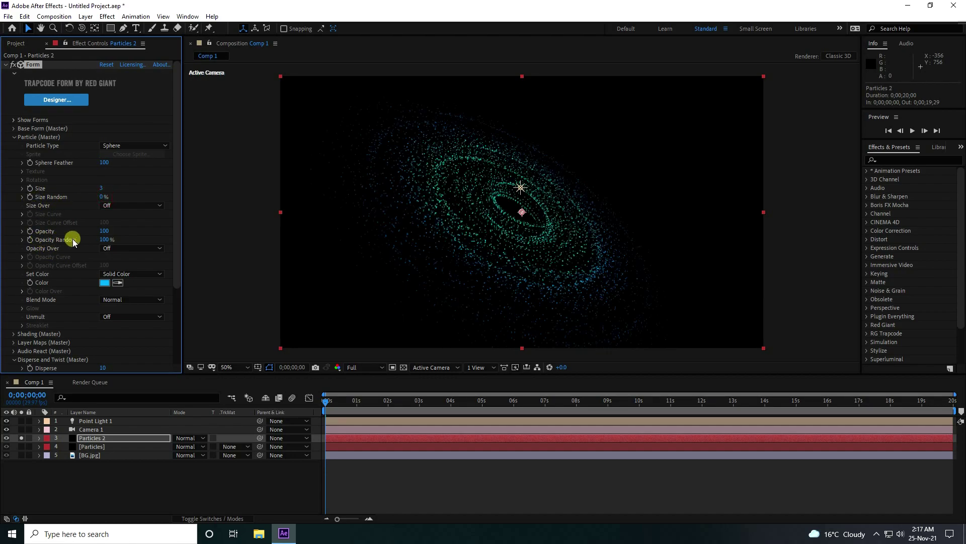
{"action": "left_click_drag", "start_coordinate": [109, 240], "coordinate": [35, 241]}
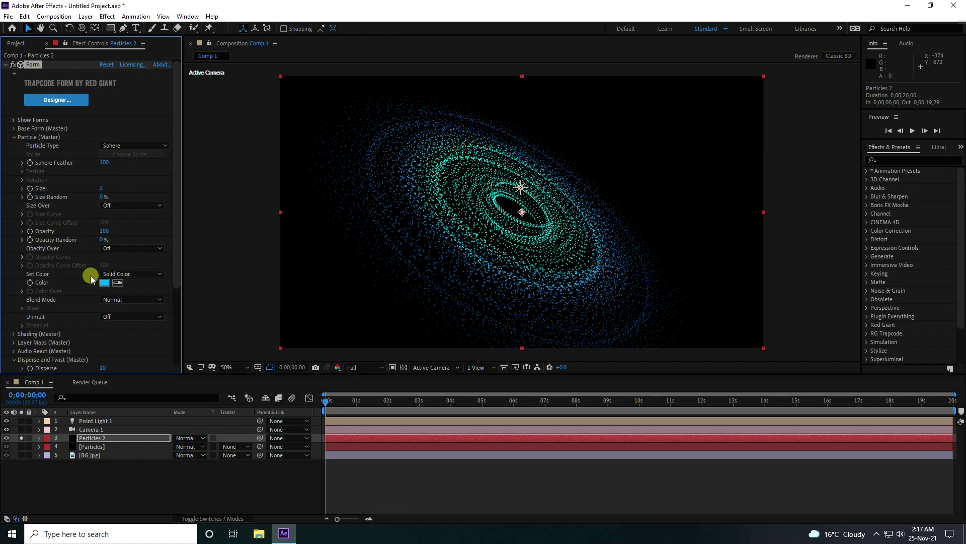
Step: Set Twist to 80 and Disperse to 2, then zoom in to check the particles
{"action": "scroll", "coordinate": [90, 276], "scroll_direction": "down", "scroll_amount": 4}
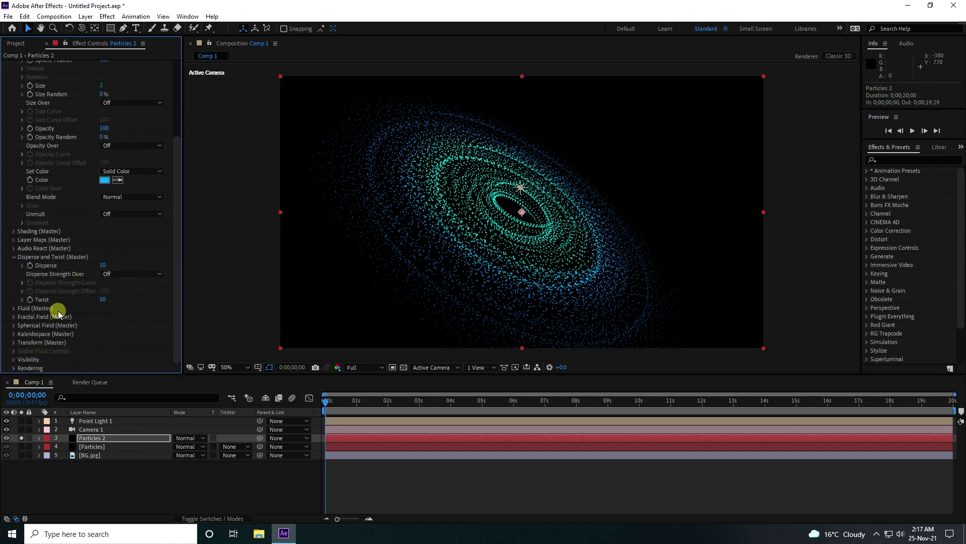
{"action": "left_click", "coordinate": [104, 299]}
{"action": "type", "text": "80"}
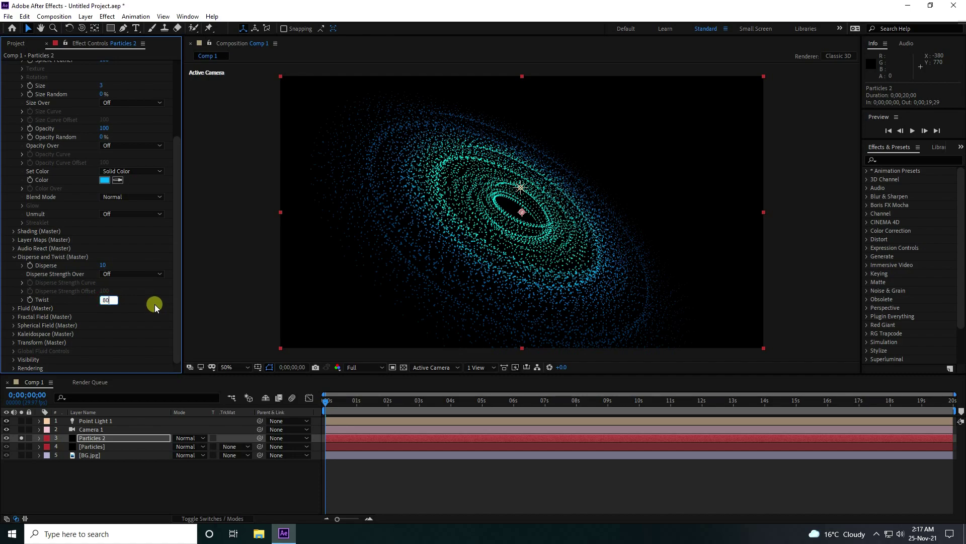
{"action": "key", "text": "Return"}
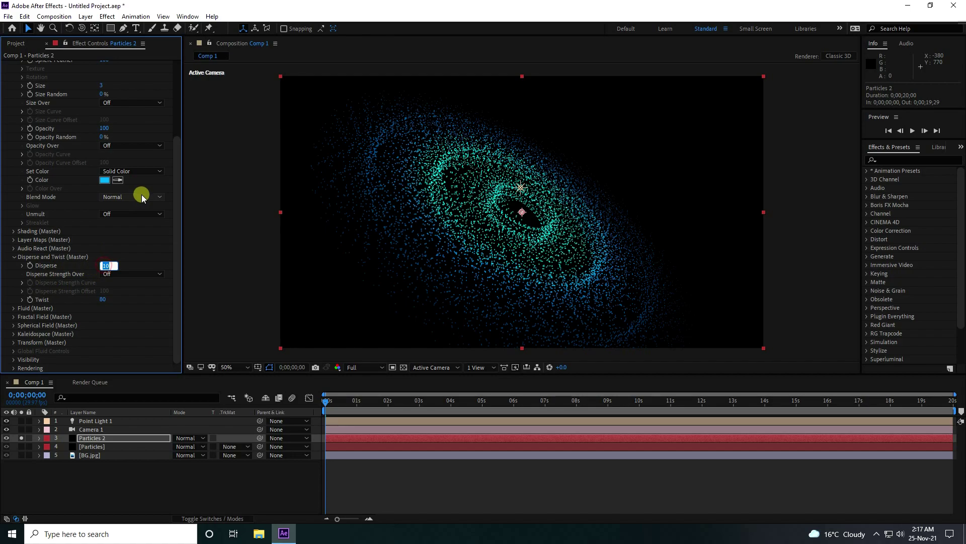
{"action": "type", "text": "2"}
{"action": "key", "text": "Return"}
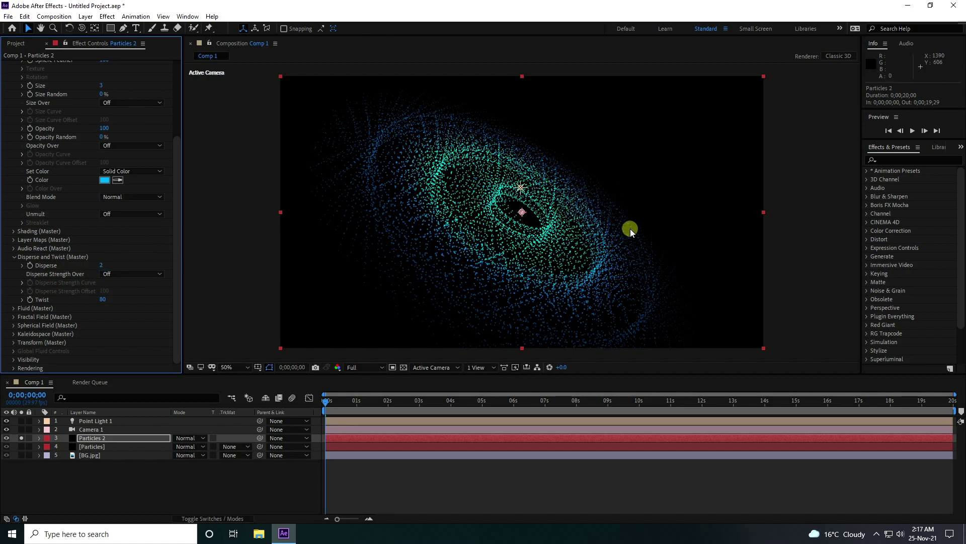
{"action": "key", "text": "period"}
{"action": "key", "text": "comma"}
Step: Compare soloing Particles and Particles 2, then leave both unsoloed and deselect
{"action": "left_click", "coordinate": [20, 438]}
{"action": "key", "text": "period"}
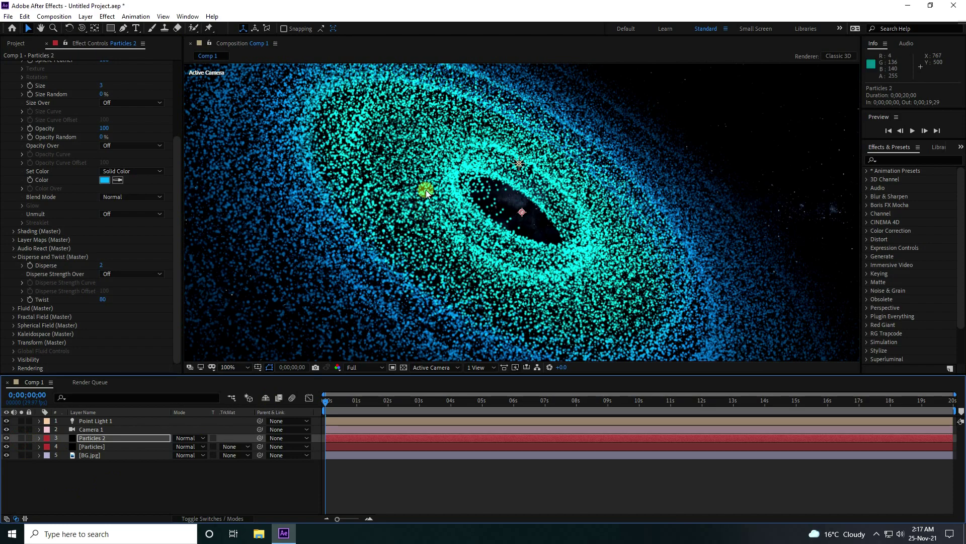
{"action": "key", "text": "comma"}
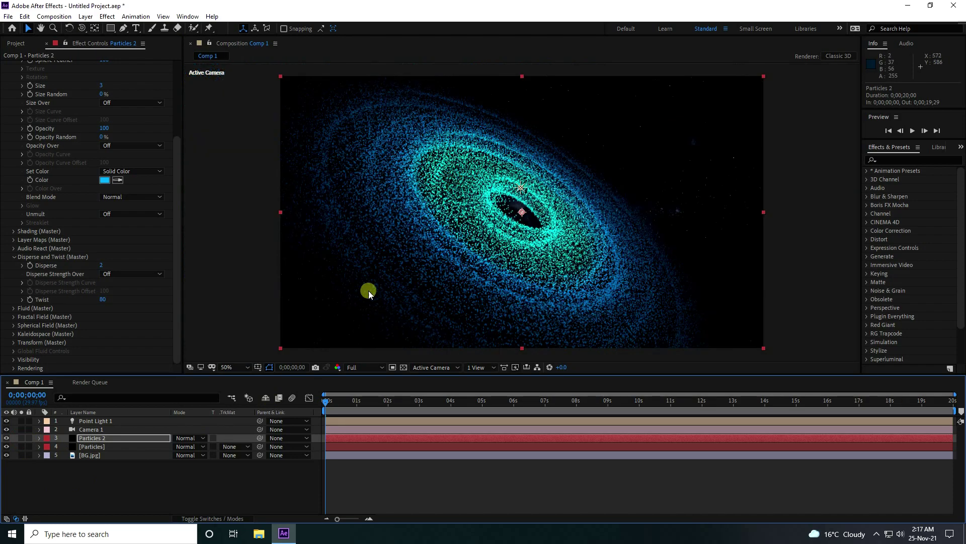
{"action": "left_click", "coordinate": [20, 438]}
{"action": "left_click", "coordinate": [21, 446]}
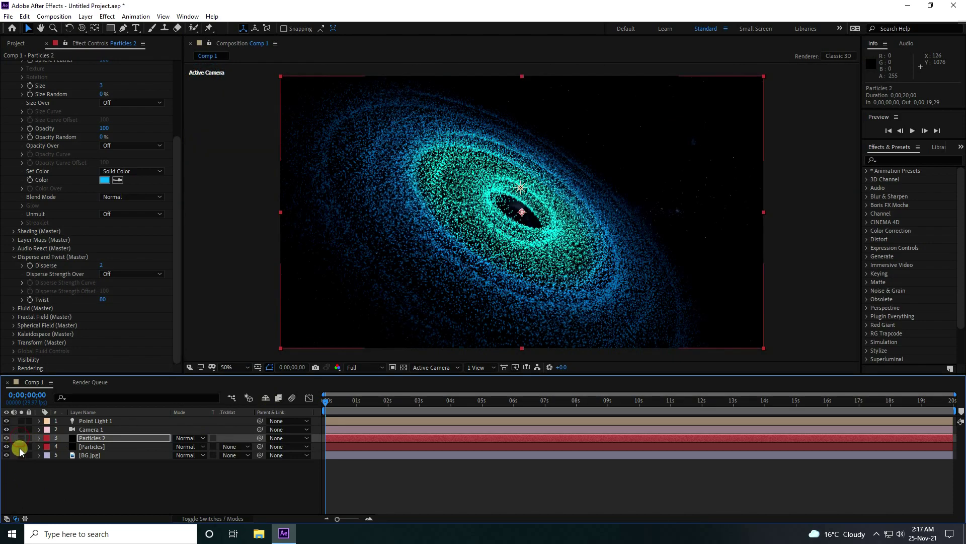
{"action": "left_click", "coordinate": [20, 446]}
{"action": "left_click", "coordinate": [465, 275]}
{"action": "left_click", "coordinate": [177, 490]}
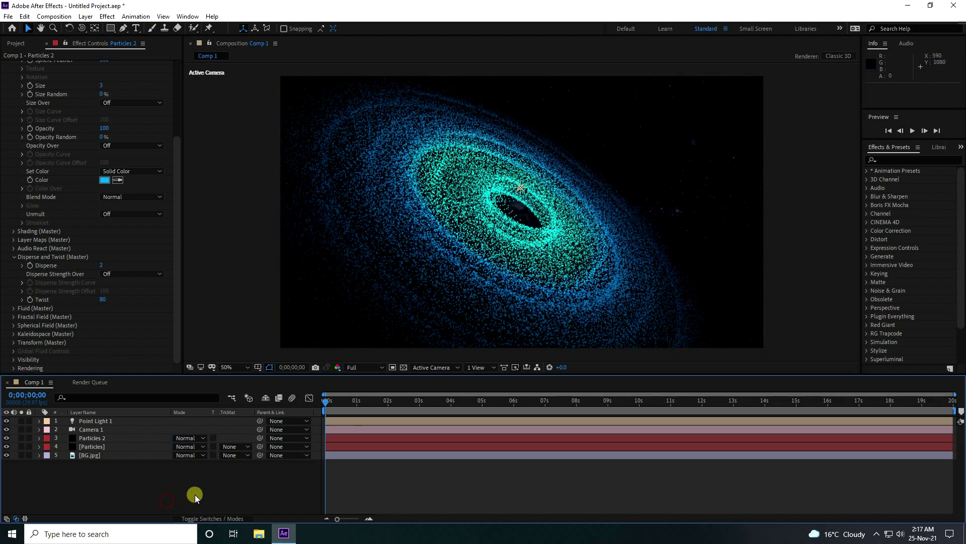
Step: Add a Null 1 layer and parent Camera 1 to it
{"action": "right_click", "coordinate": [138, 489]}
{"action": "mouse_move", "coordinate": [171, 383]}
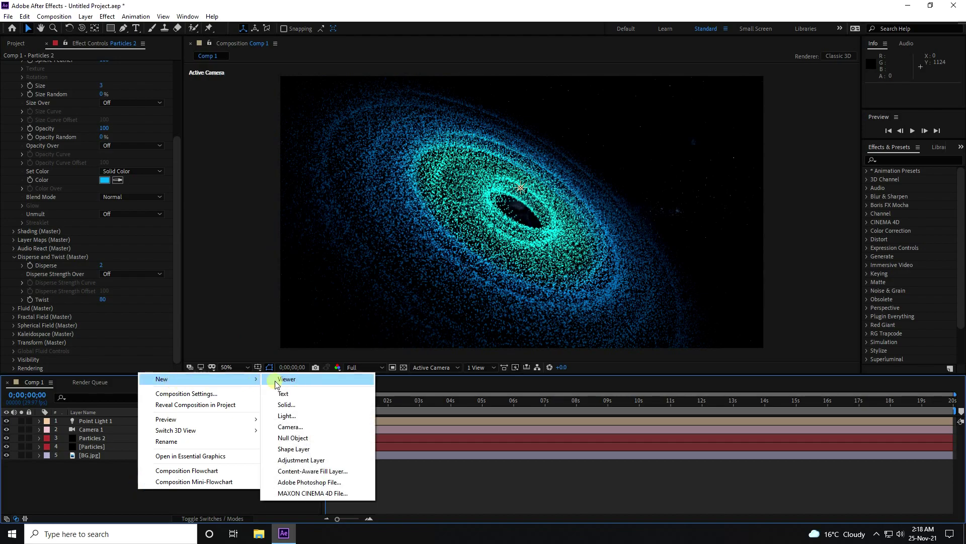
{"action": "left_click", "coordinate": [302, 439]}
{"action": "left_click_drag", "start_coordinate": [96, 438], "coordinate": [94, 426]}
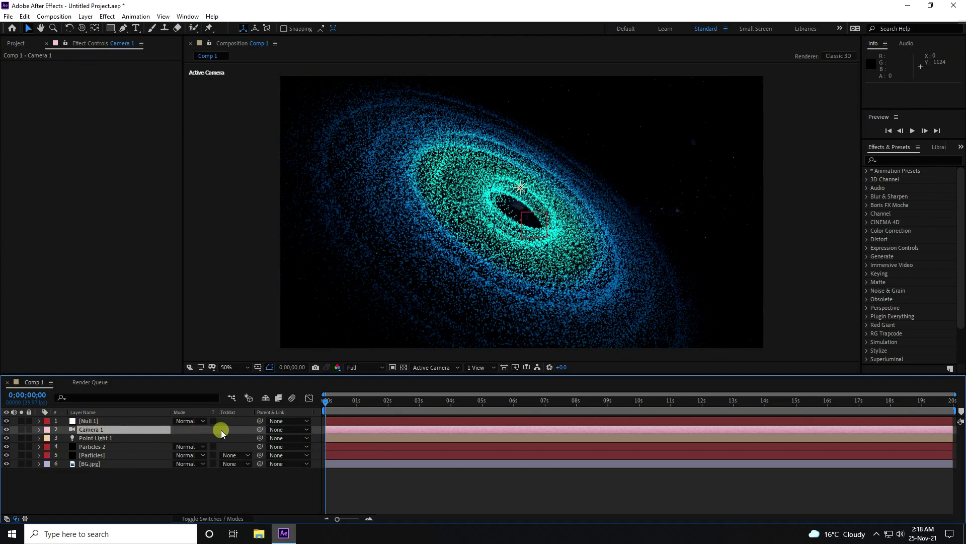
{"action": "left_click_drag", "start_coordinate": [260, 430], "coordinate": [89, 422]}
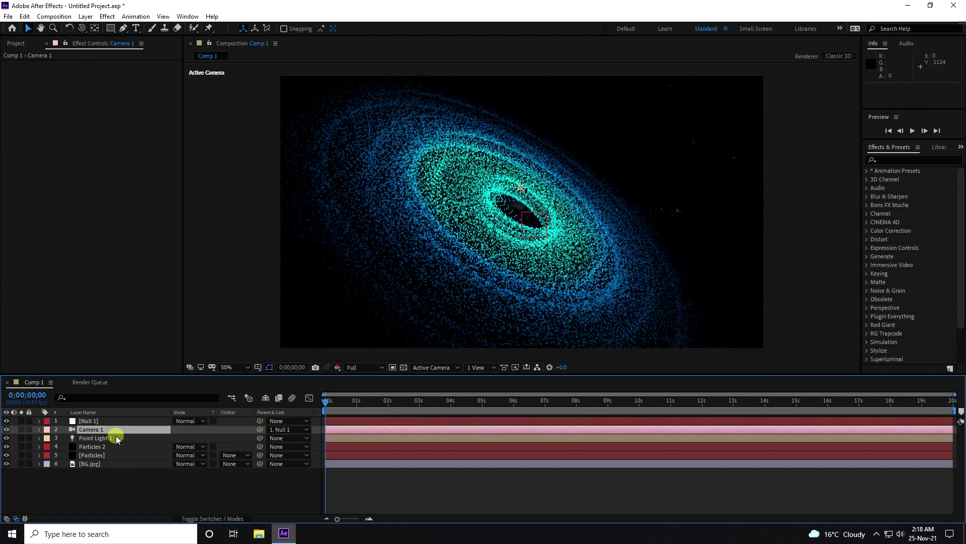
Step: Make Null 1 a 3D layer and reveal its rotation properties
{"action": "left_click", "coordinate": [195, 519]}
{"action": "left_click", "coordinate": [85, 422]}
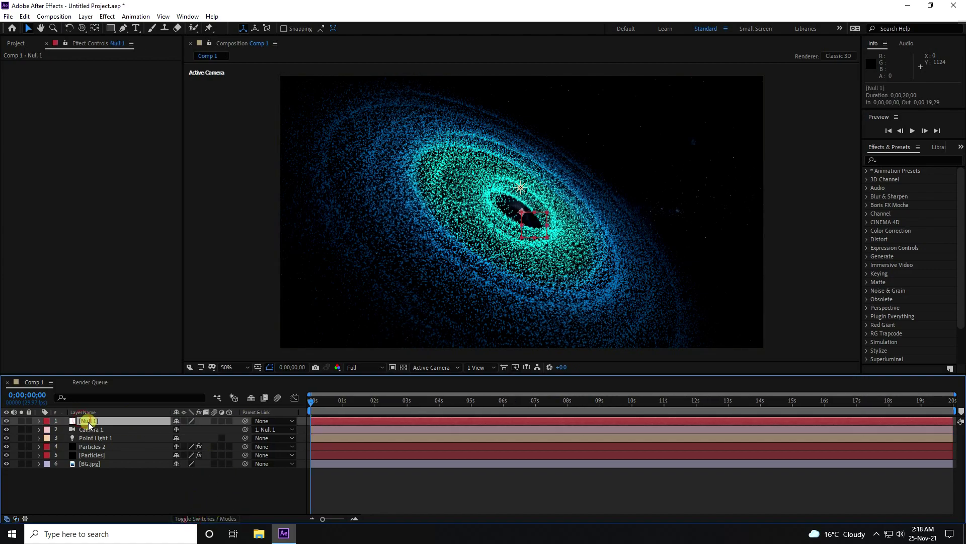
{"action": "left_click", "coordinate": [229, 420]}
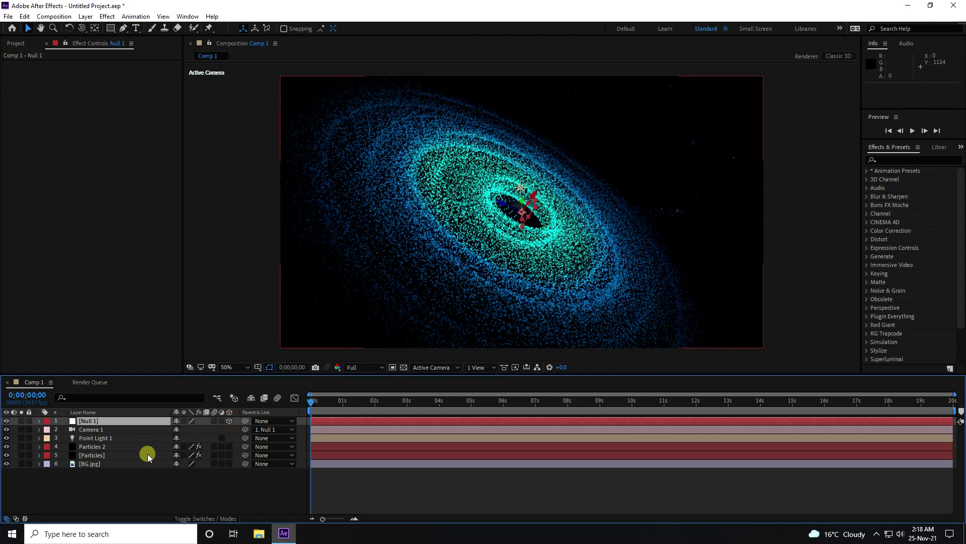
{"action": "key", "text": "r"}
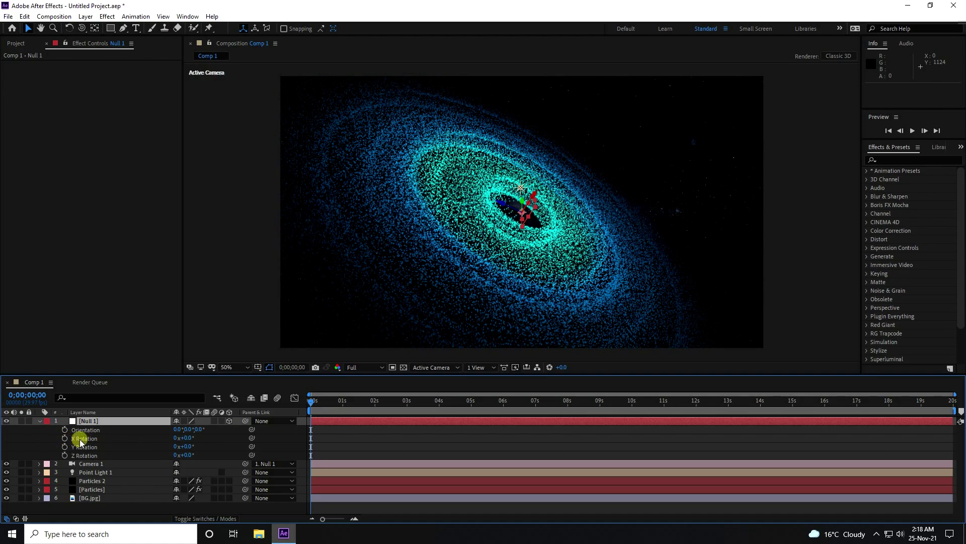
Step: Keyframe Null 1's X Rotation from 0° at the start to 90° at the last frame, then preview
{"action": "left_click", "coordinate": [65, 438]}
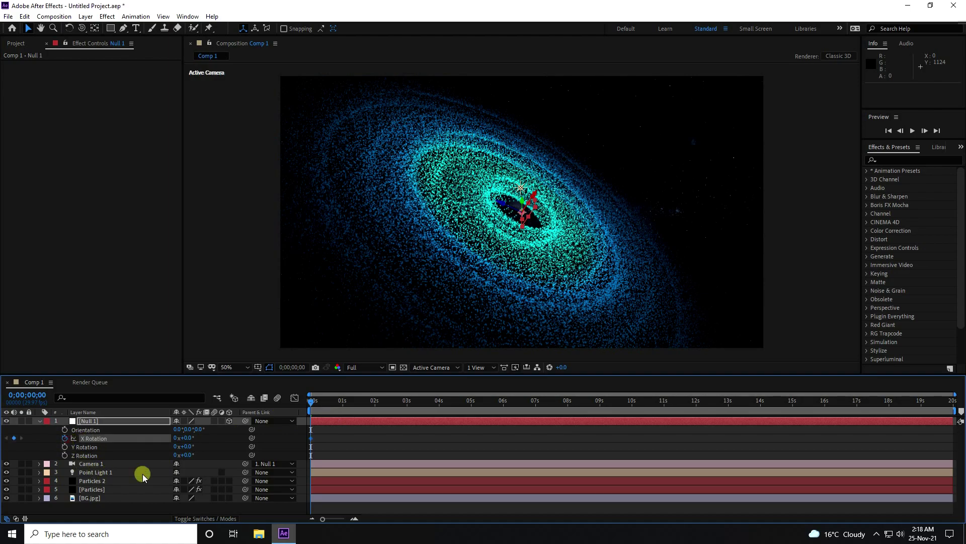
{"action": "left_click_drag", "start_coordinate": [379, 404], "coordinate": [955, 401]}
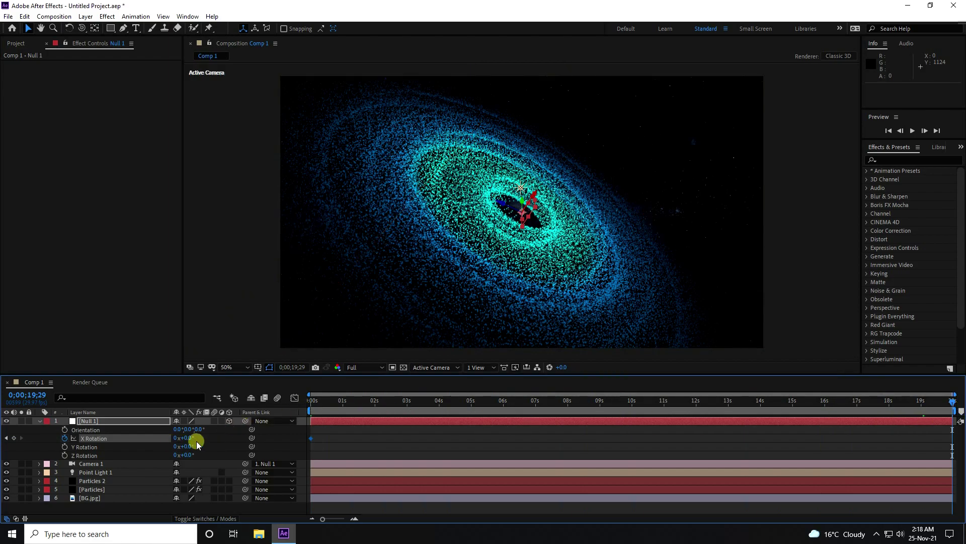
{"action": "type", "text": "90"}
{"action": "key", "text": "Return"}
{"action": "left_click_drag", "start_coordinate": [330, 403], "coordinate": [297, 399]}
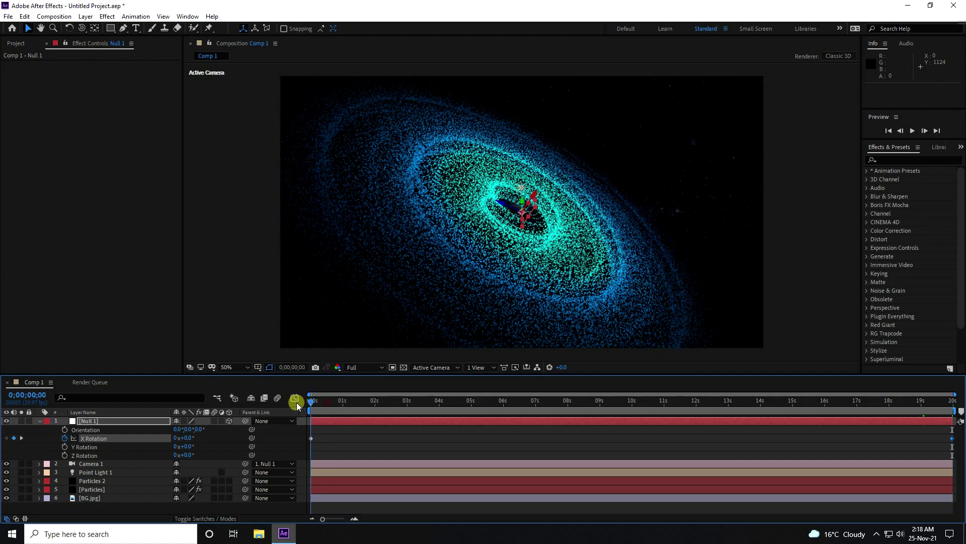
{"action": "key", "text": "space"}
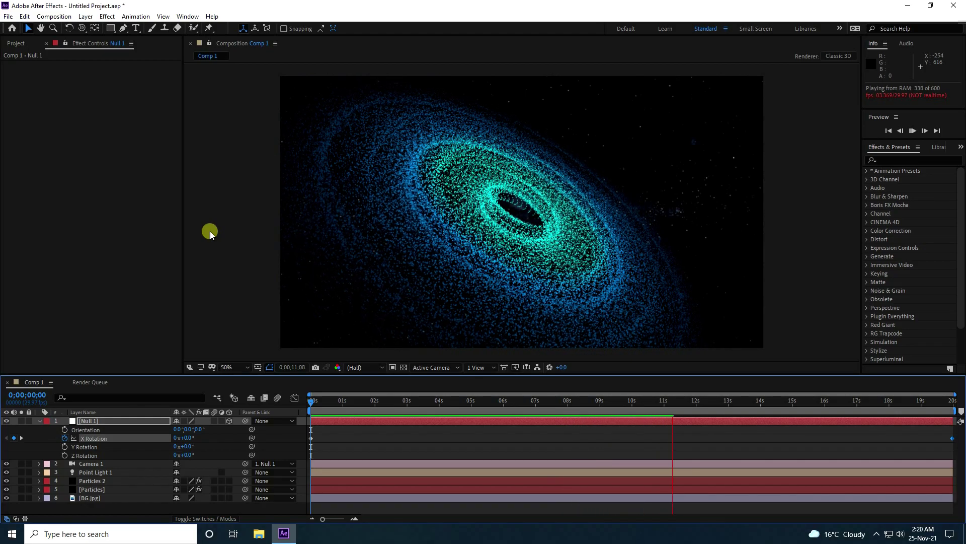
Step: Replay the orbit preview, then go to the last frame and select Camera 1
{"action": "left_click_drag", "start_coordinate": [672, 397], "coordinate": [215, 394]}
{"action": "key", "text": "space"}
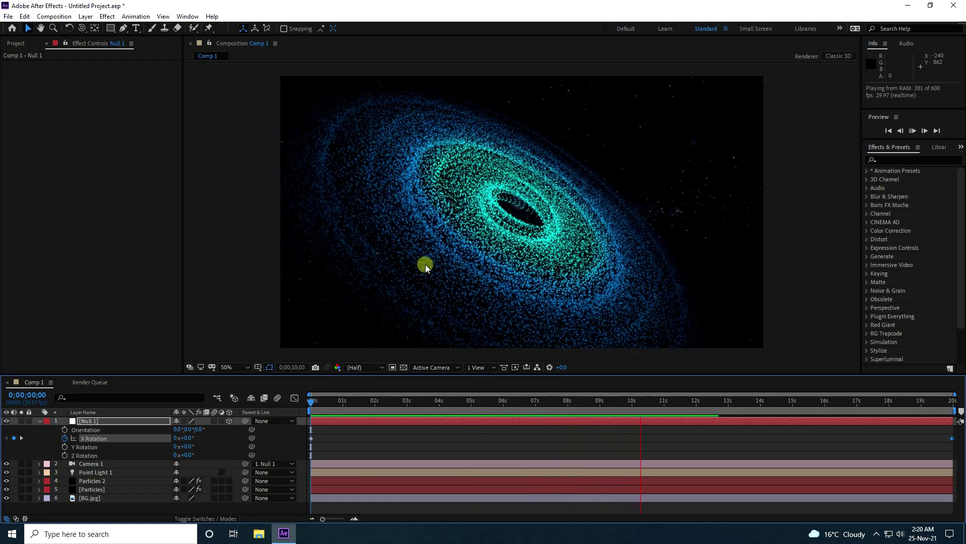
{"action": "left_click", "coordinate": [673, 400]}
{"action": "left_click_drag", "start_coordinate": [641, 401], "coordinate": [311, 417]}
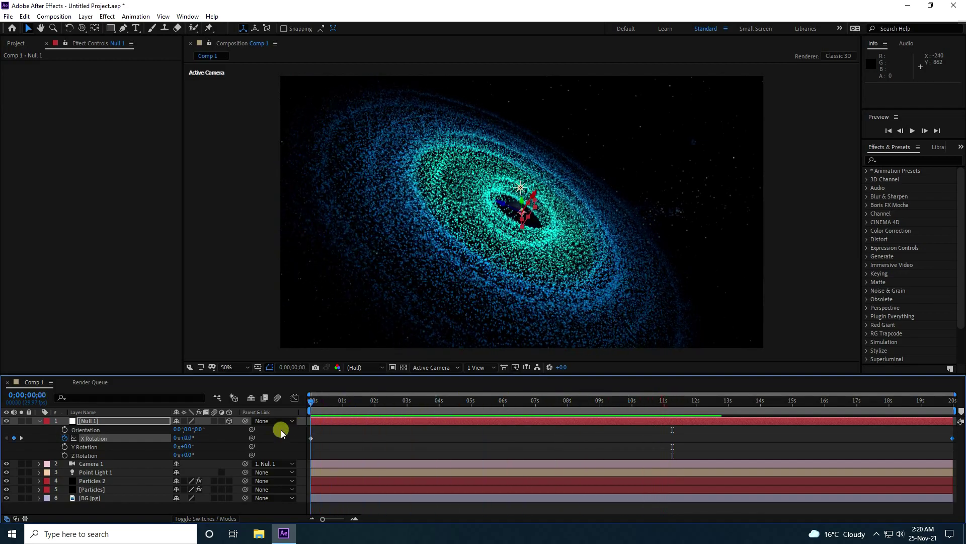
{"action": "left_click", "coordinate": [40, 421]}
{"action": "left_click_drag", "start_coordinate": [312, 403], "coordinate": [957, 399]}
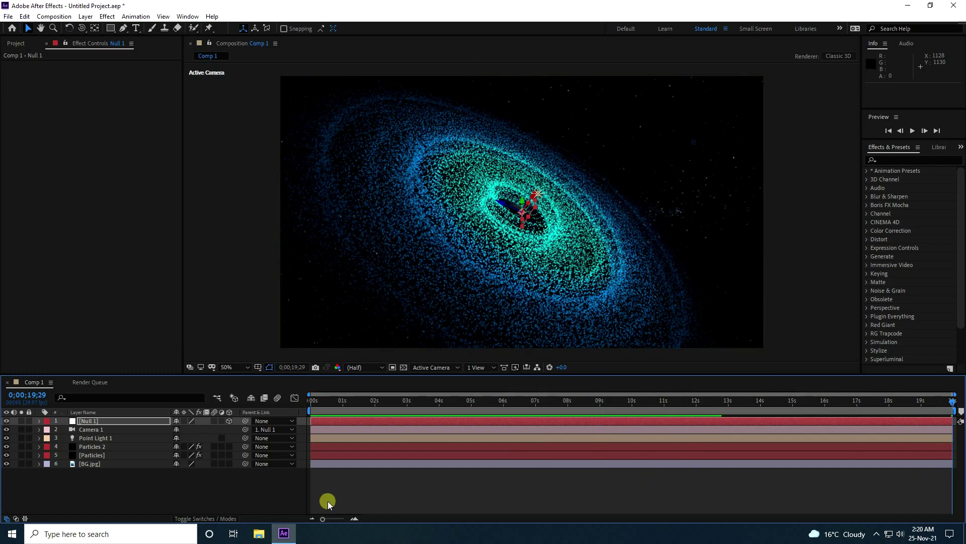
{"action": "left_click", "coordinate": [89, 429]}
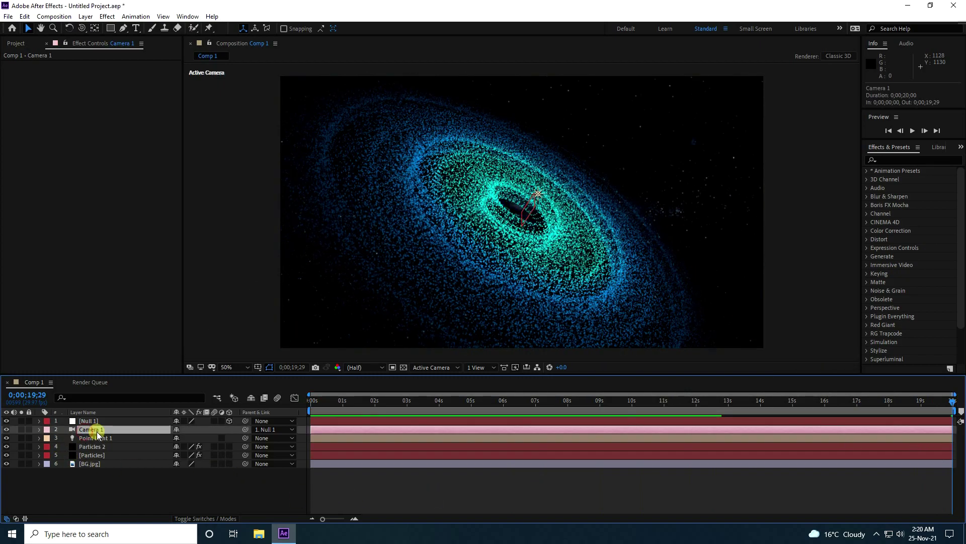
Step: Keyframe Camera 1's Position at the end, then dolly the camera closer at frame 0
{"action": "key", "text": "p"}
{"action": "left_click", "coordinate": [65, 438]}
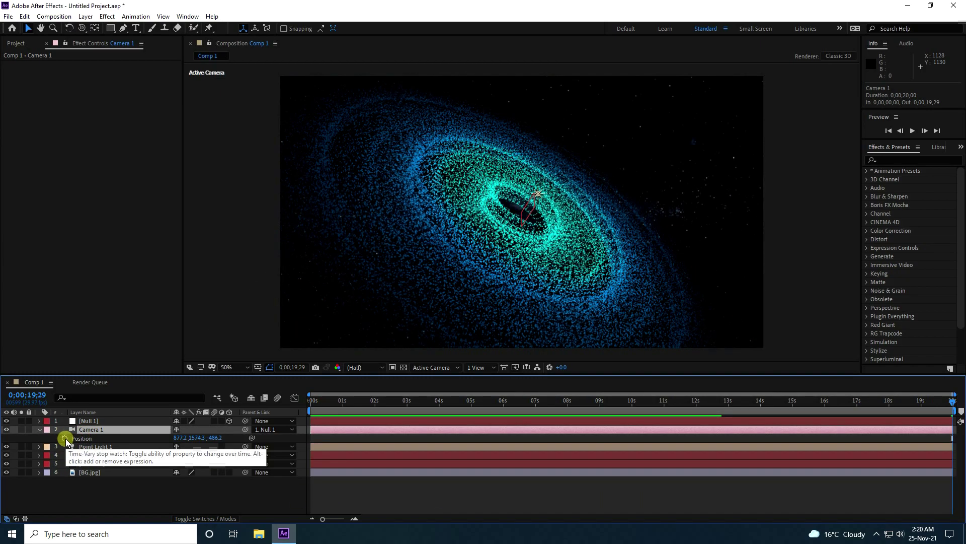
{"action": "left_click_drag", "start_coordinate": [331, 401], "coordinate": [276, 399]}
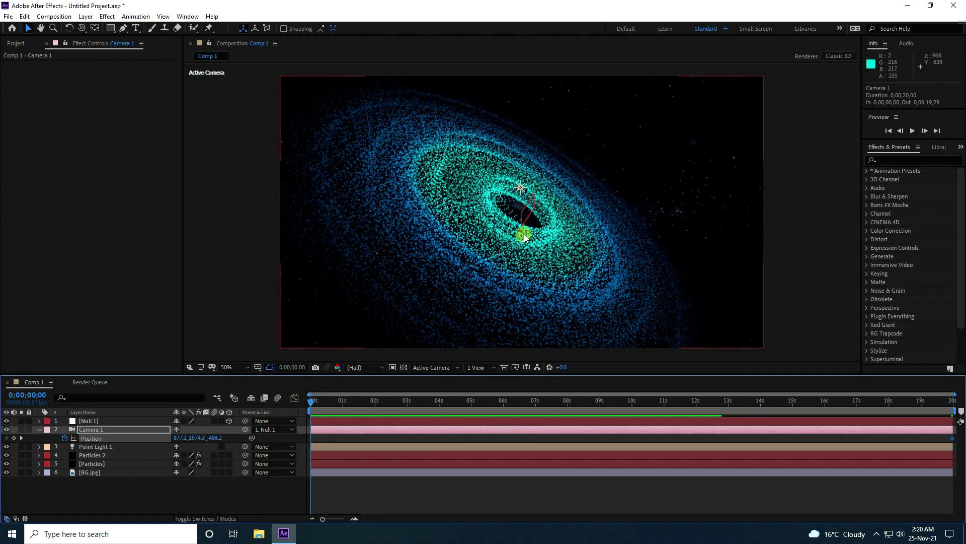
{"action": "left_click_drag", "start_coordinate": [530, 240], "coordinate": [524, 149]}
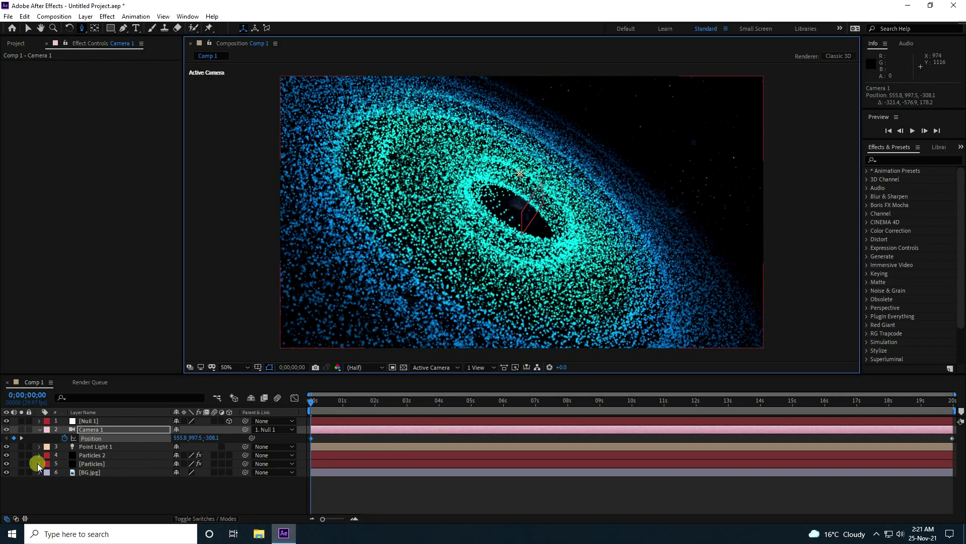
{"action": "left_click", "coordinate": [39, 429]}
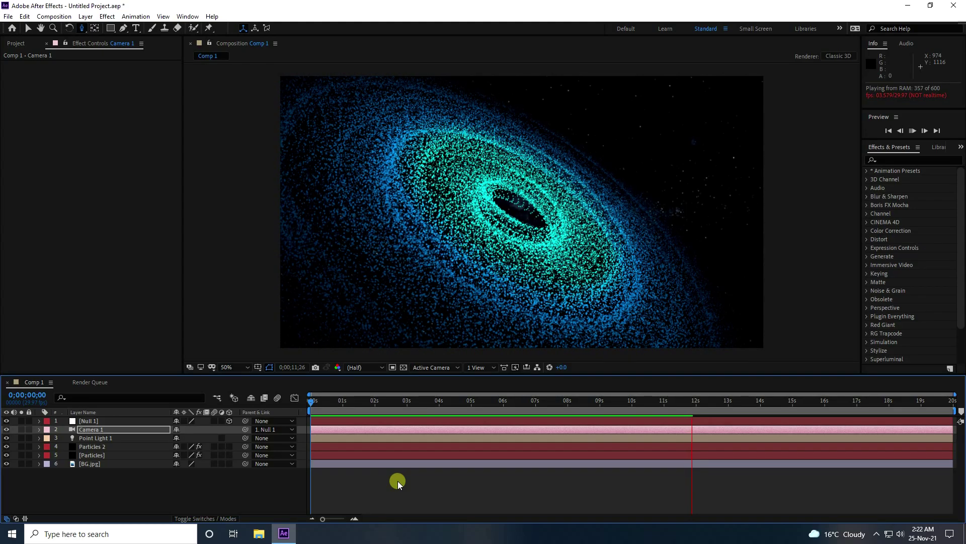
Step: Replay the preview from the start and stop it at 0;00;13;15
{"action": "key", "text": "space"}
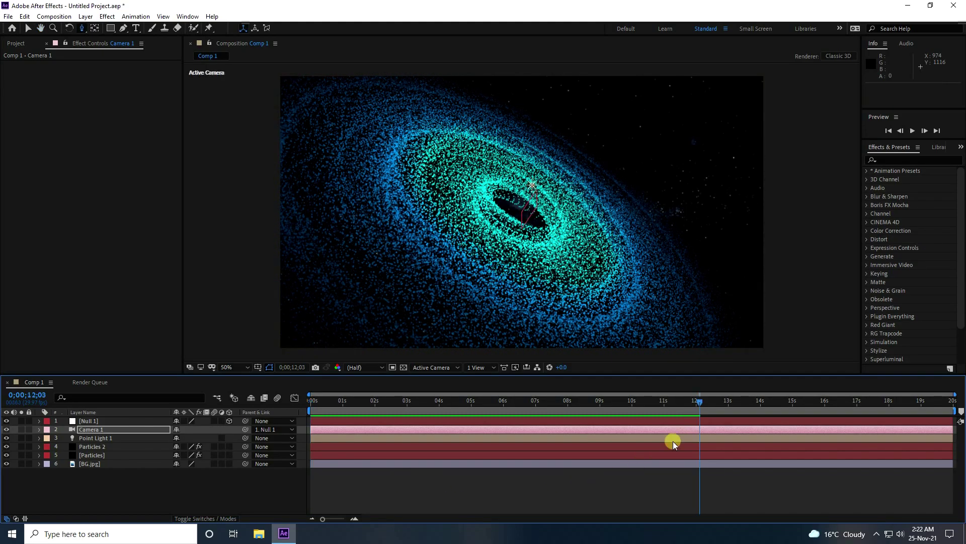
{"action": "left_click_drag", "start_coordinate": [704, 400], "coordinate": [282, 401]}
{"action": "key", "text": "space"}
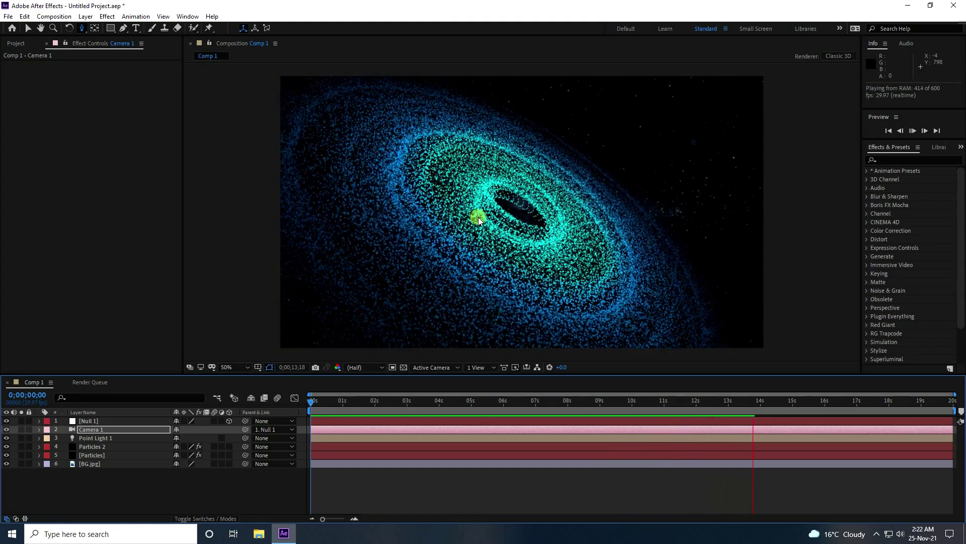
{"action": "left_click_drag", "start_coordinate": [763, 403], "coordinate": [745, 402]}
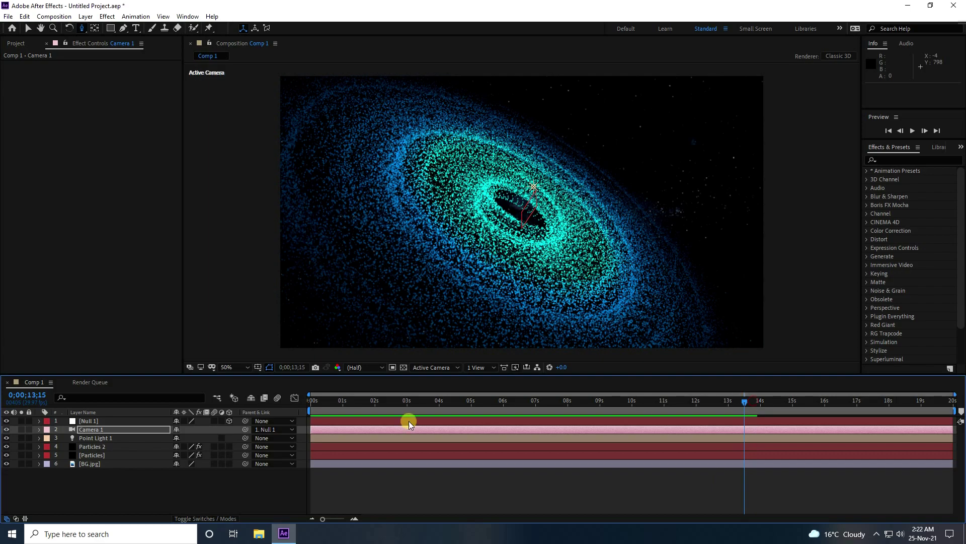
Step: Create a new solid layer named LIGHT
{"action": "left_click", "coordinate": [154, 499]}
{"action": "right_click", "coordinate": [151, 493]}
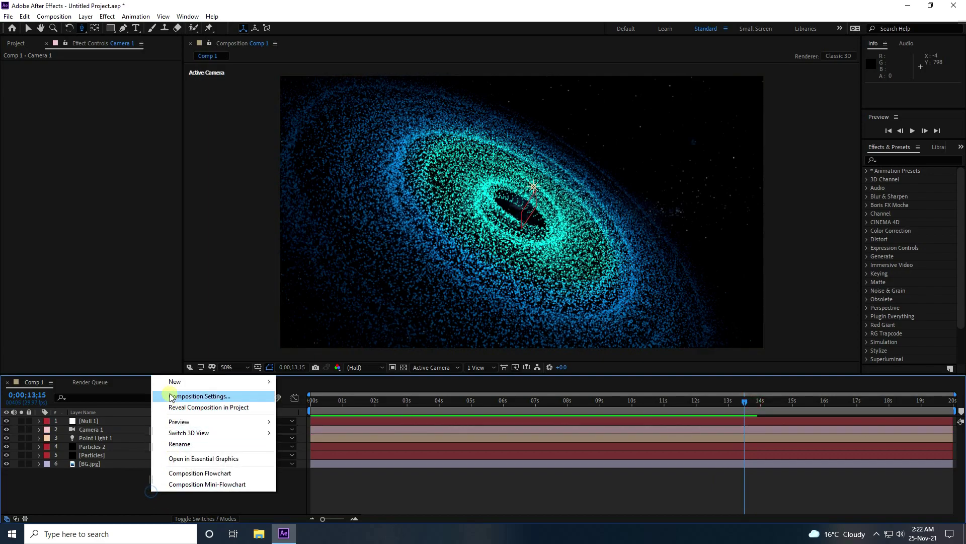
{"action": "mouse_move", "coordinate": [176, 381]}
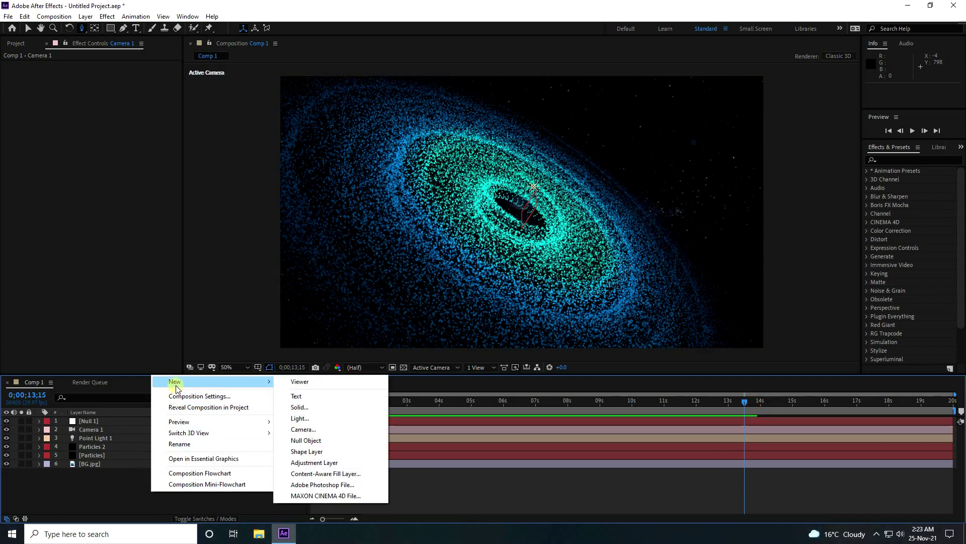
{"action": "left_click", "coordinate": [302, 406]}
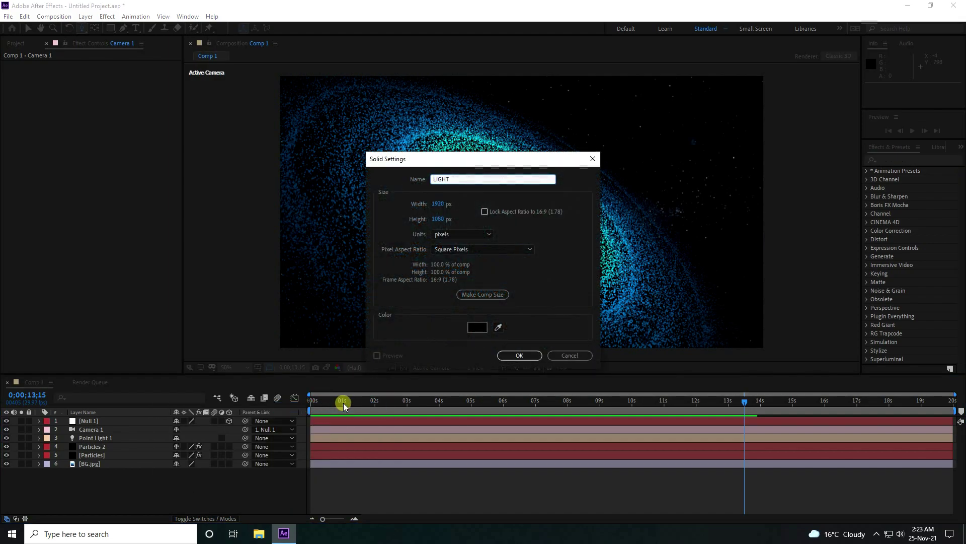
{"action": "left_click", "coordinate": [520, 355]}
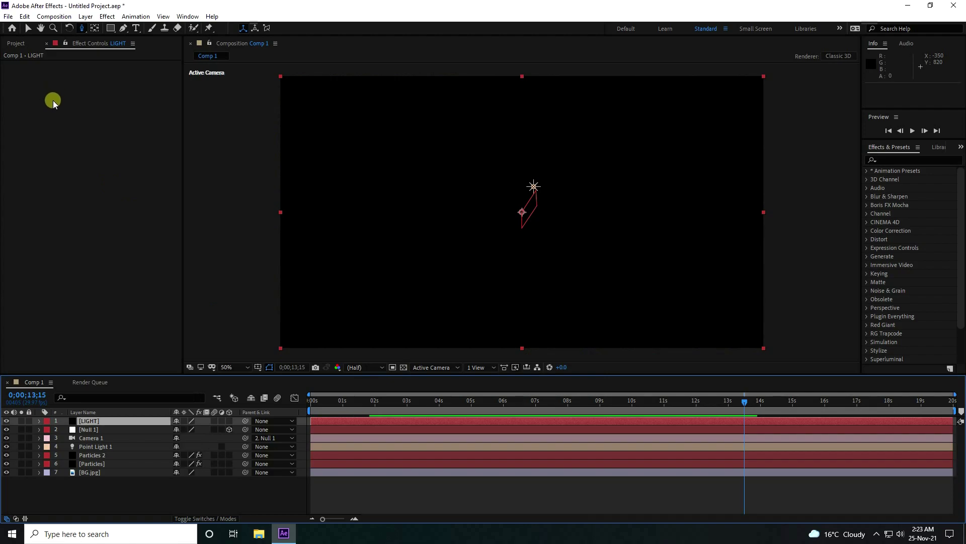
Step: Apply Optical Flares to LIGHT using the Light > Blue Spark preset
{"action": "left_click", "coordinate": [107, 17]}
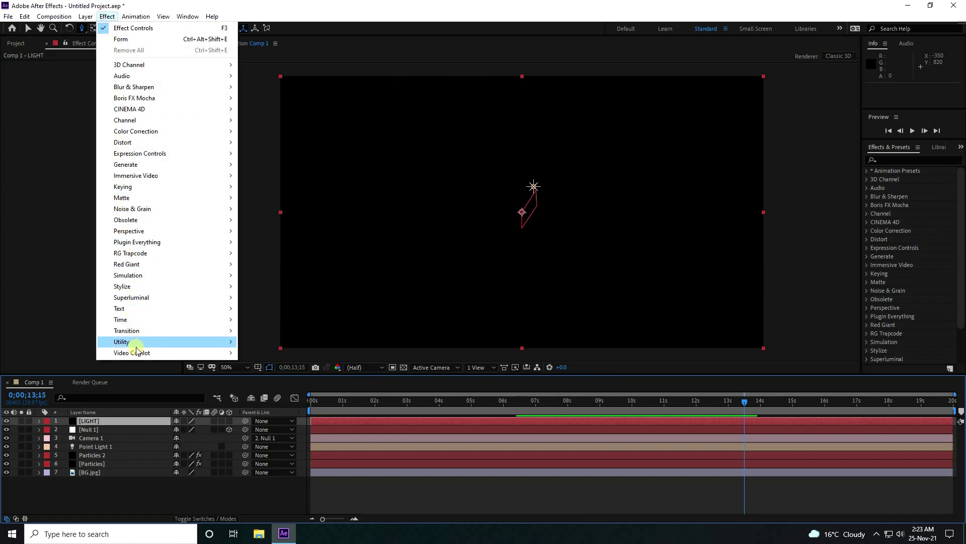
{"action": "mouse_move", "coordinate": [139, 361]}
{"action": "left_click", "coordinate": [269, 364]}
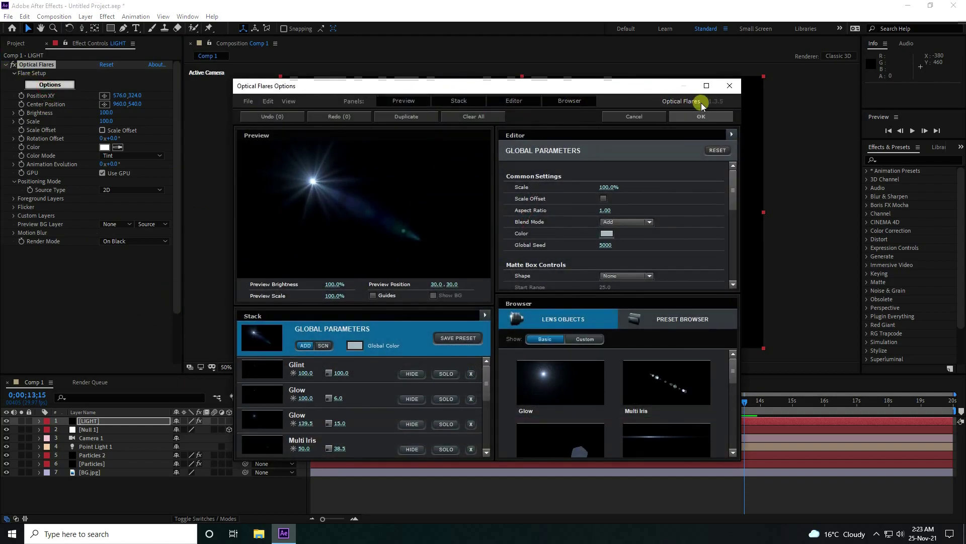
{"action": "double_click", "coordinate": [704, 93]}
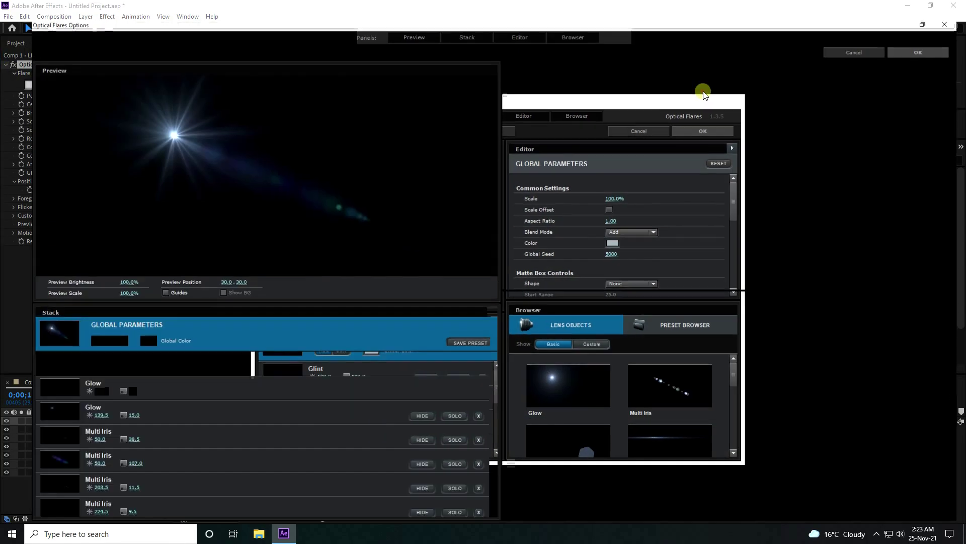
{"action": "left_click", "coordinate": [778, 312]}
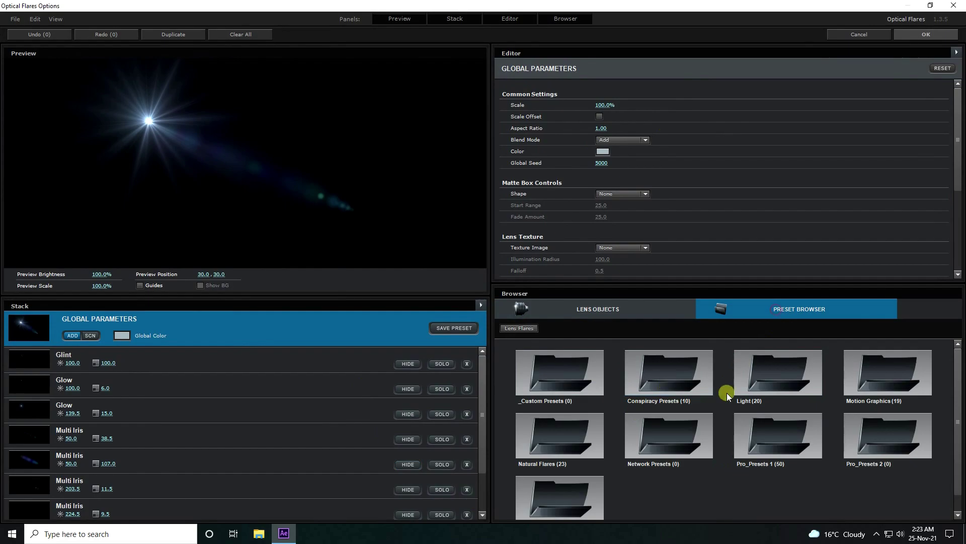
{"action": "left_click", "coordinate": [760, 378]}
{"action": "left_click", "coordinate": [877, 377]}
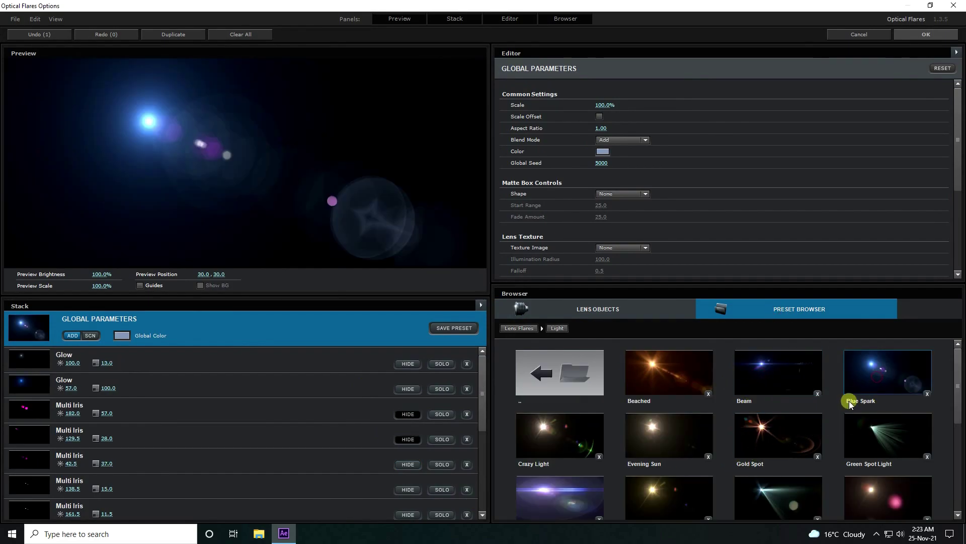
{"action": "left_click", "coordinate": [926, 34]}
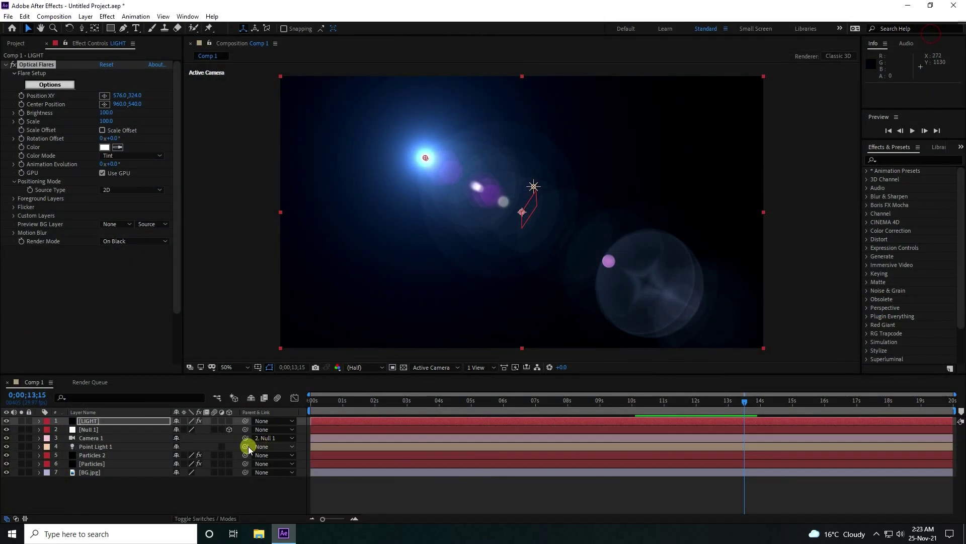
Step: Put the flare at the top-left (-80, 10), set LIGHT to Screen mode, and duplicate it
{"action": "left_click", "coordinate": [187, 520]}
{"action": "left_click", "coordinate": [198, 421]}
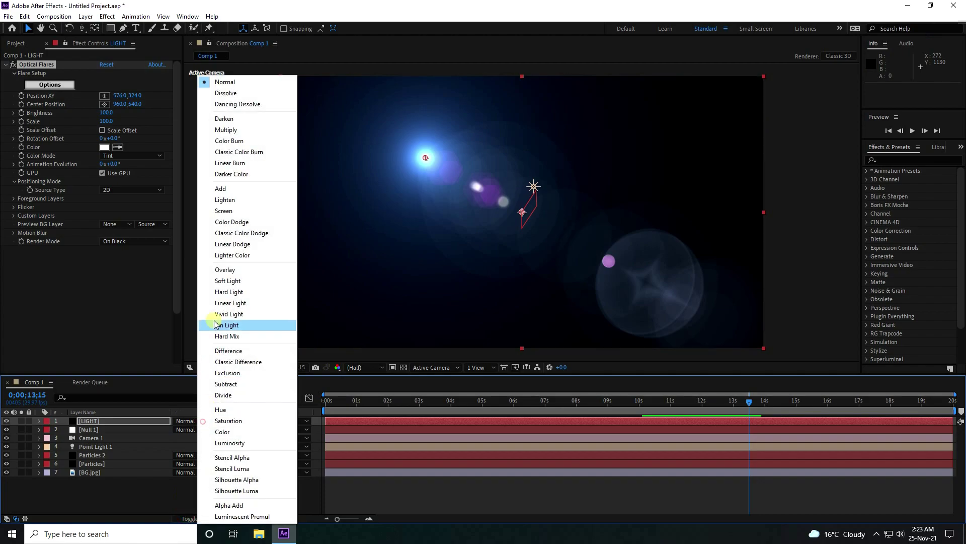
{"action": "left_click", "coordinate": [221, 188]}
{"action": "left_click_drag", "start_coordinate": [426, 159], "coordinate": [261, 78]}
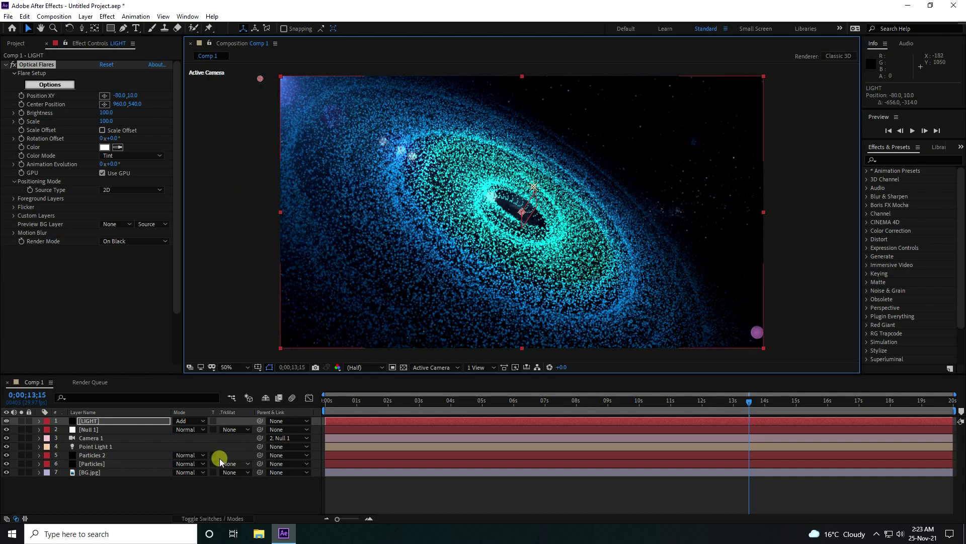
{"action": "left_click", "coordinate": [202, 420]}
{"action": "left_click", "coordinate": [217, 200]}
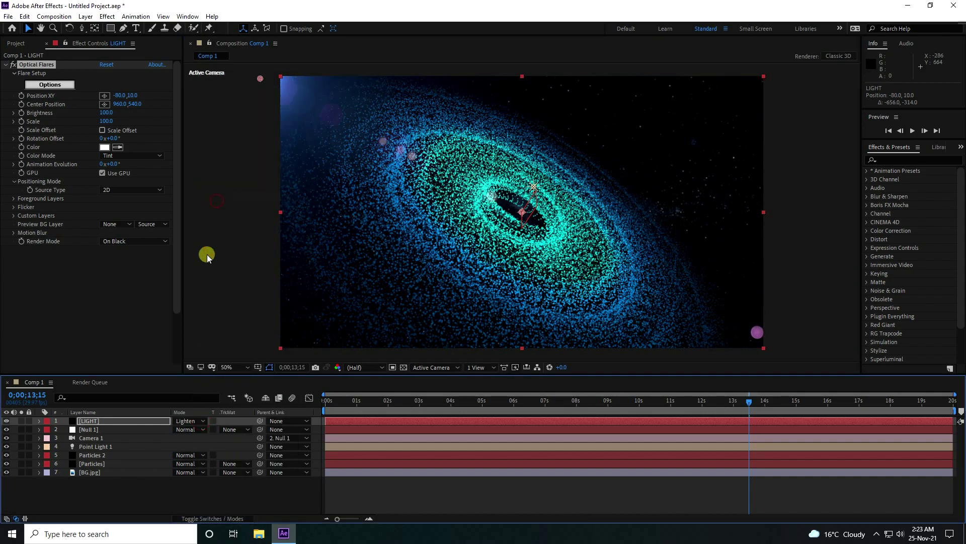
{"action": "left_click", "coordinate": [205, 422]}
{"action": "left_click", "coordinate": [226, 210]}
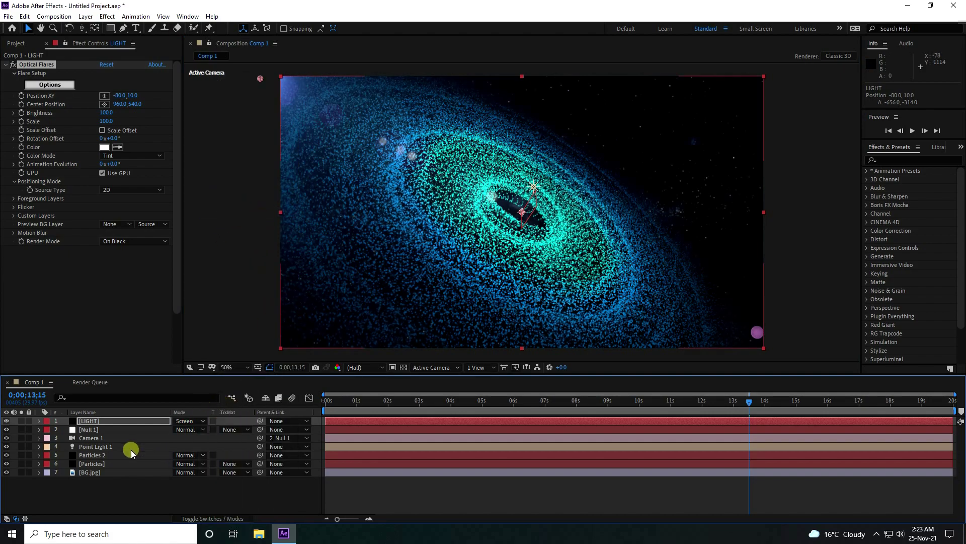
{"action": "left_click", "coordinate": [99, 422]}
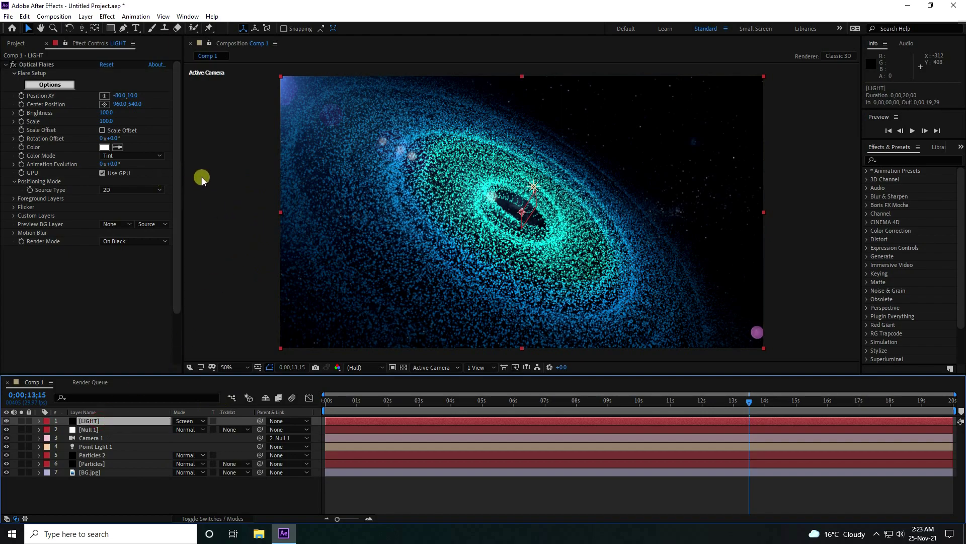
{"action": "key", "text": "ctrl+d"}
Step: Move the copied flare to the top-right corner (2066, -10) and preview from the start
{"action": "left_click", "coordinate": [29, 66]}
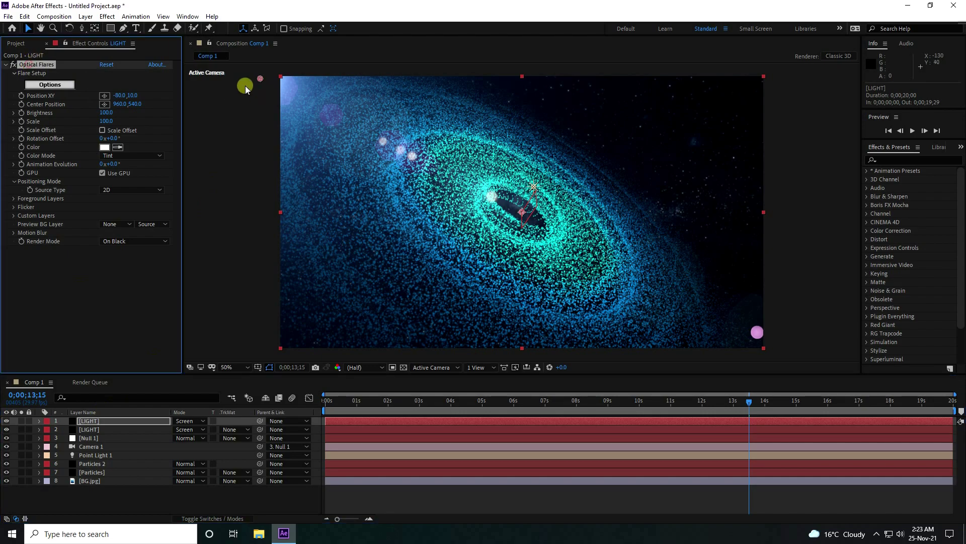
{"action": "left_click_drag", "start_coordinate": [260, 81], "coordinate": [801, 78]}
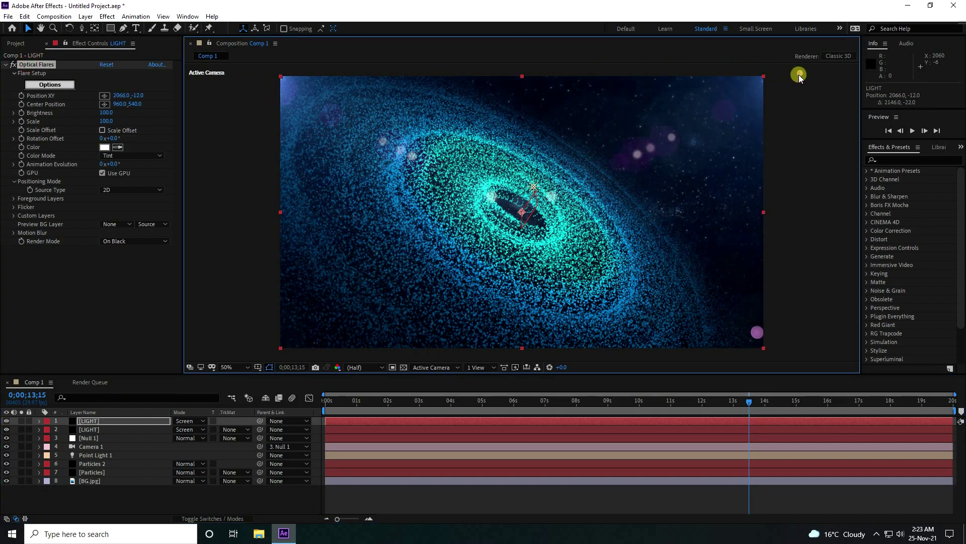
{"action": "left_click_drag", "start_coordinate": [351, 409], "coordinate": [291, 399]}
{"action": "key", "text": "space"}
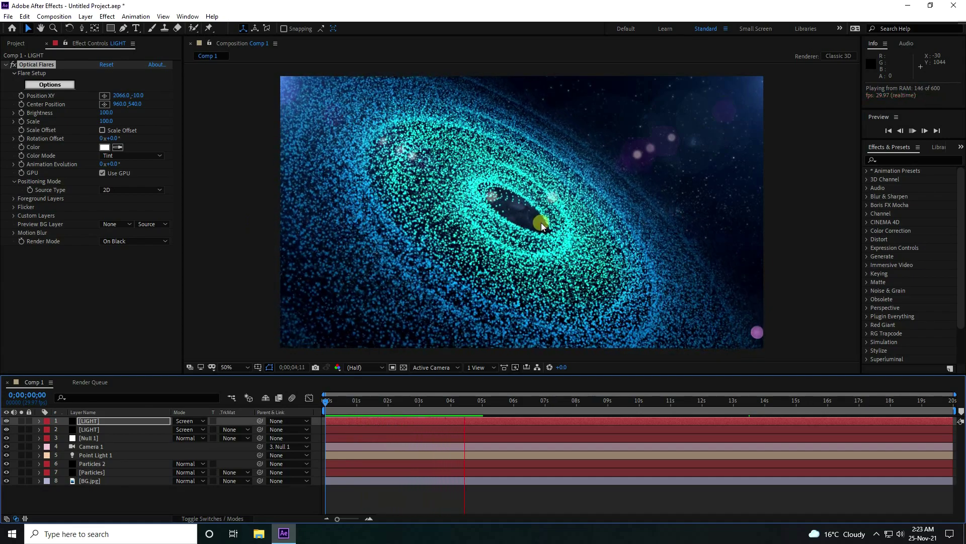
{"action": "key", "text": "space"}
Step: Deselect all layers and bring up the New layer menu in the timeline
{"action": "left_click", "coordinate": [148, 505]}
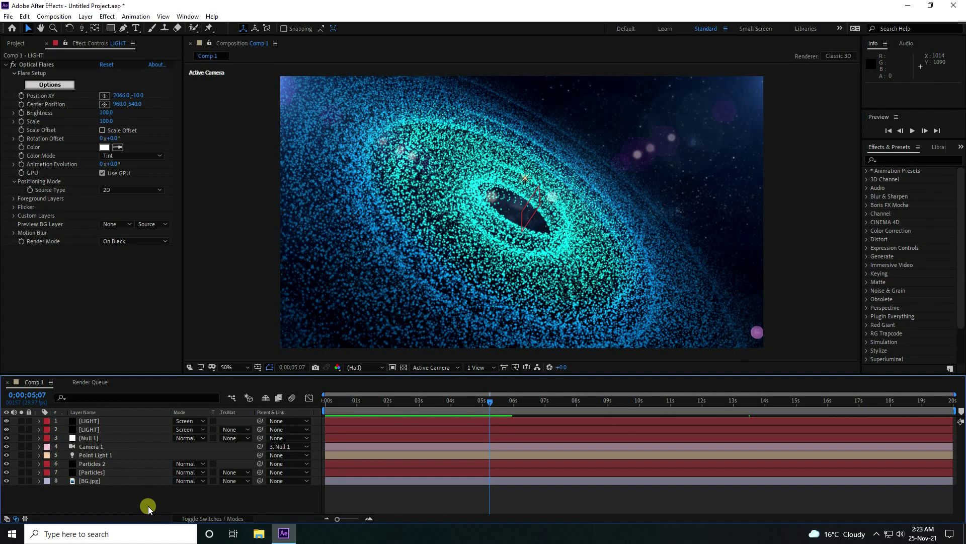
{"action": "right_click", "coordinate": [148, 505]}
{"action": "left_click", "coordinate": [185, 390]}
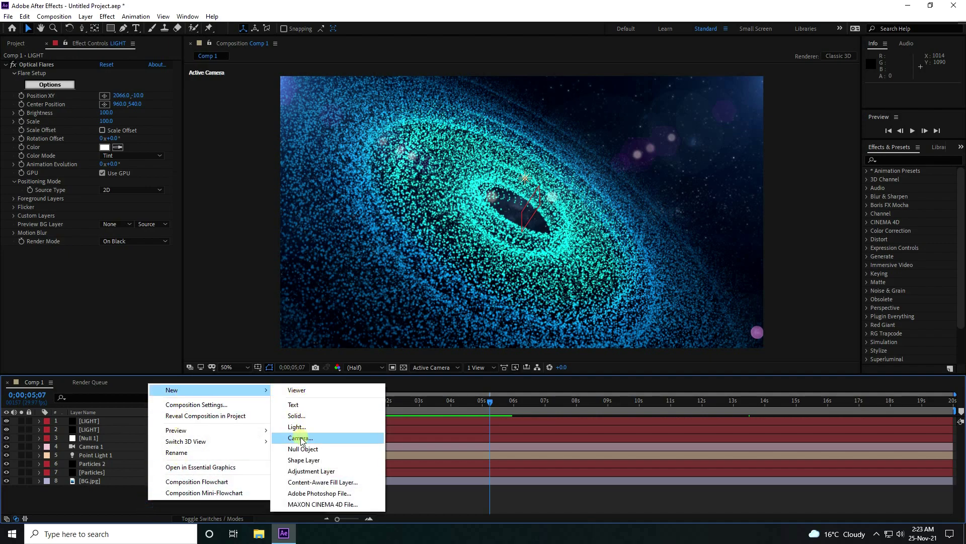
Step: Add a new adjustment layer and apply the Curves effect to it
{"action": "left_click", "coordinate": [305, 472]}
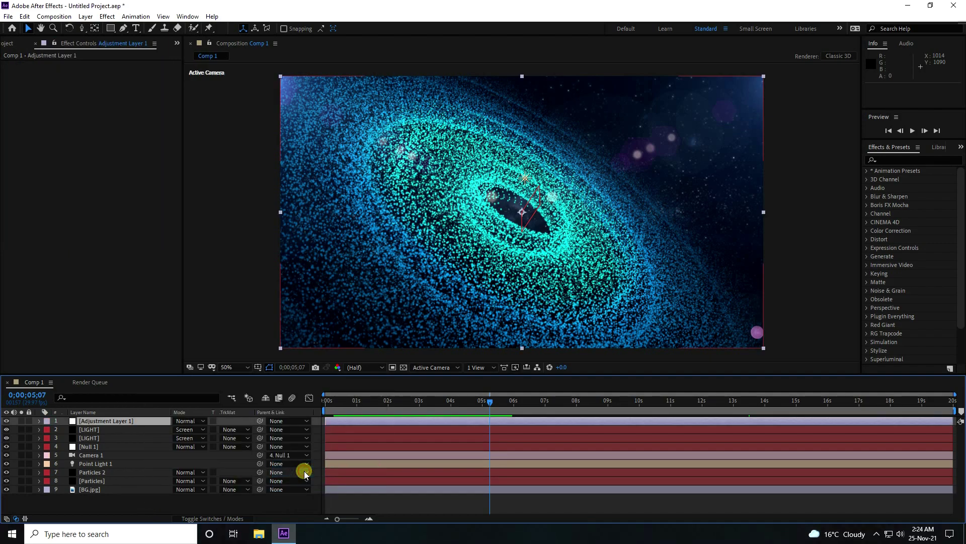
{"action": "left_click", "coordinate": [906, 160]}
{"action": "type", "text": "cur"}
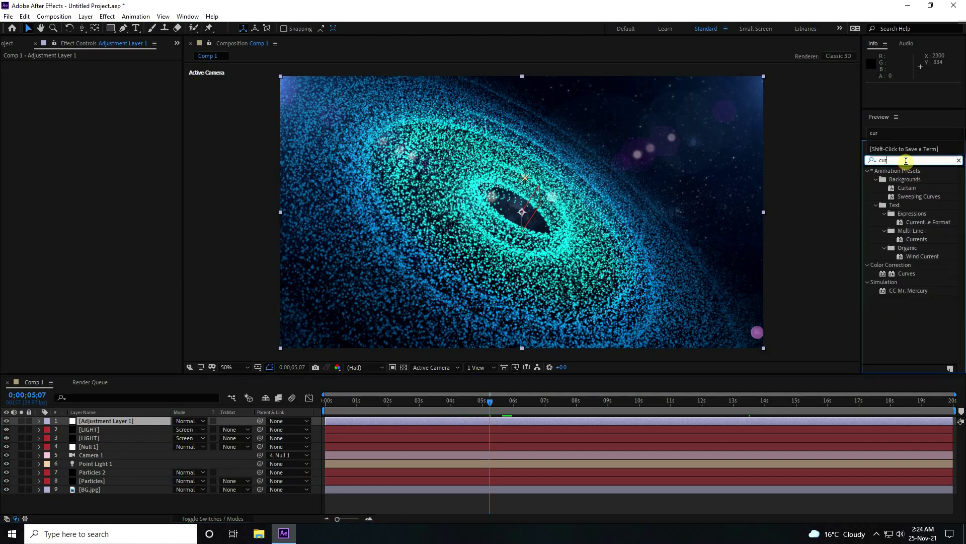
{"action": "left_click_drag", "start_coordinate": [910, 277], "coordinate": [109, 414]}
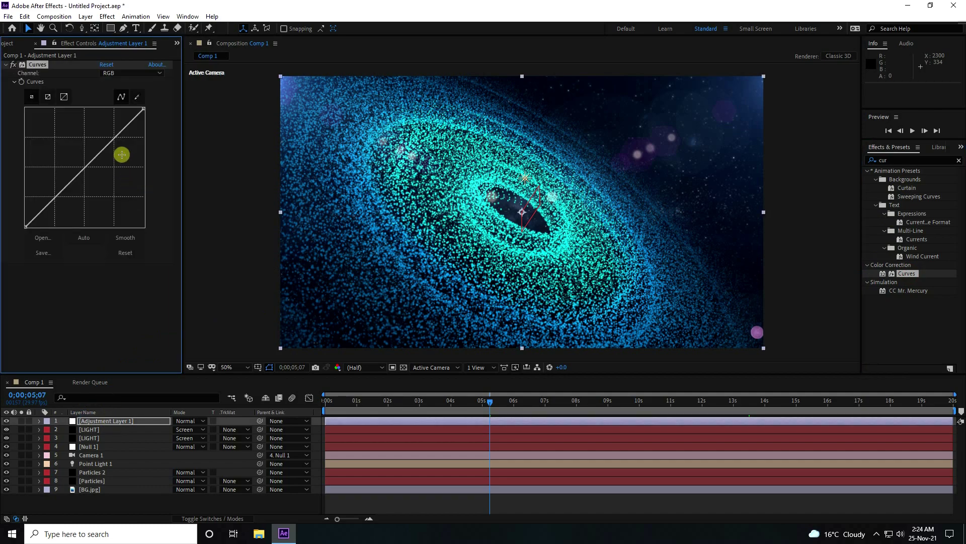
Step: Shape an RGB S-curve, switch Curves to the Blue channel, and preview the result
{"action": "left_click_drag", "start_coordinate": [112, 141], "coordinate": [107, 138]}
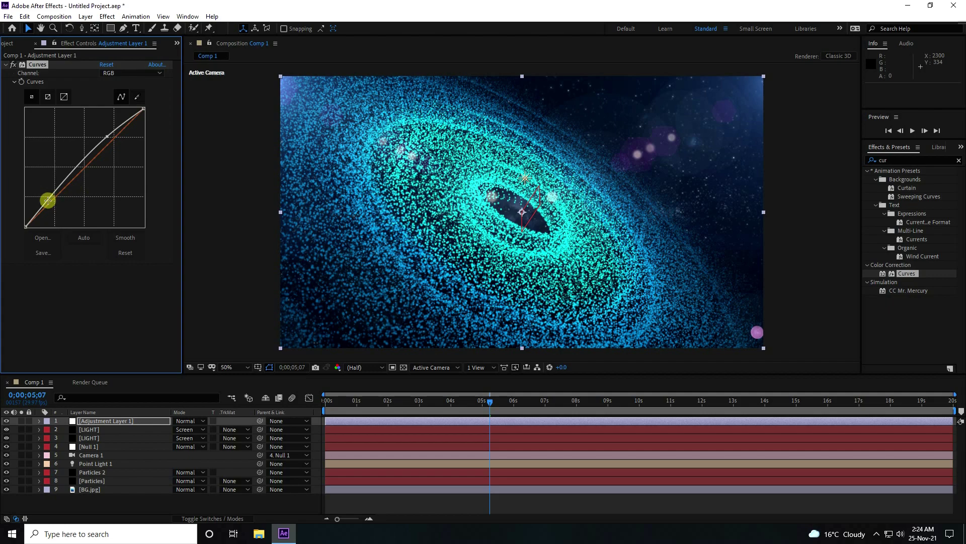
{"action": "left_click_drag", "start_coordinate": [48, 200], "coordinate": [53, 203]}
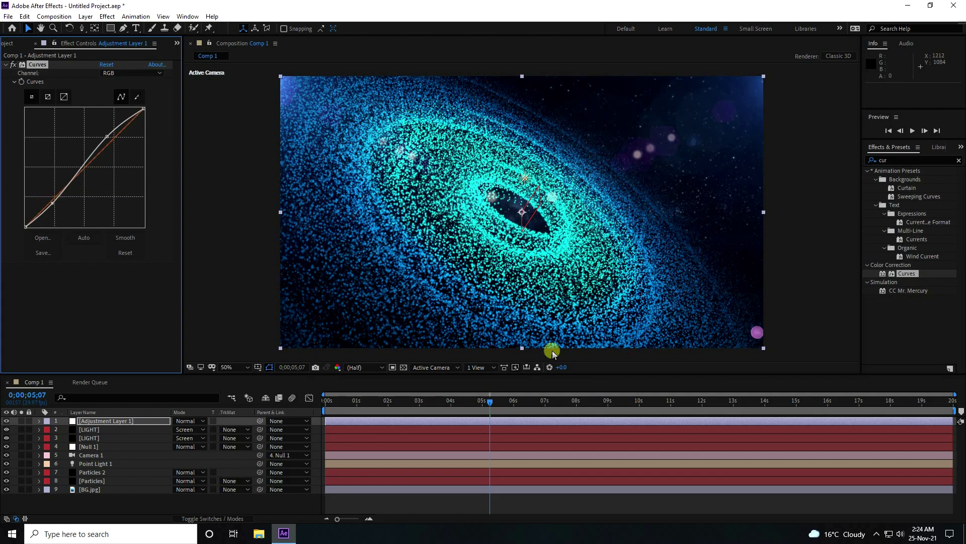
{"action": "left_click", "coordinate": [133, 73]}
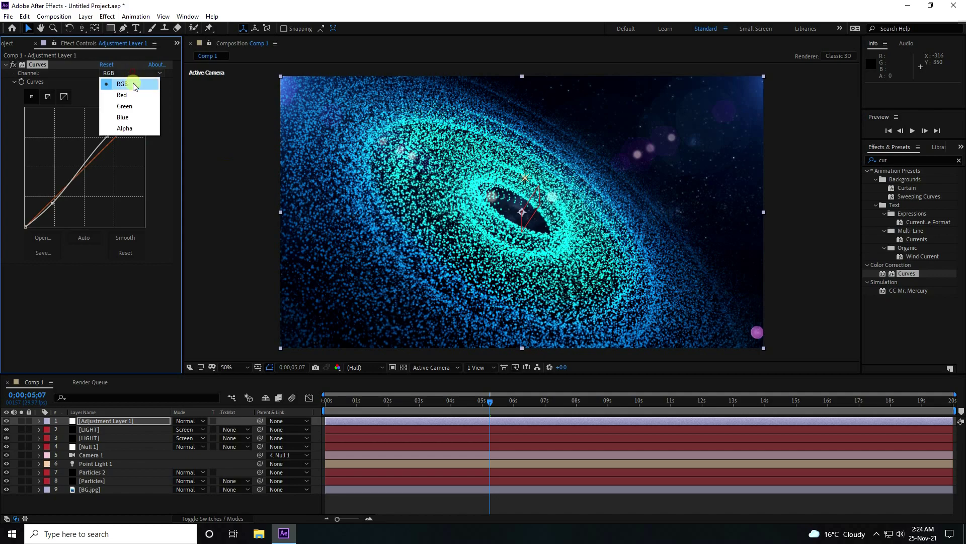
{"action": "left_click", "coordinate": [135, 119]}
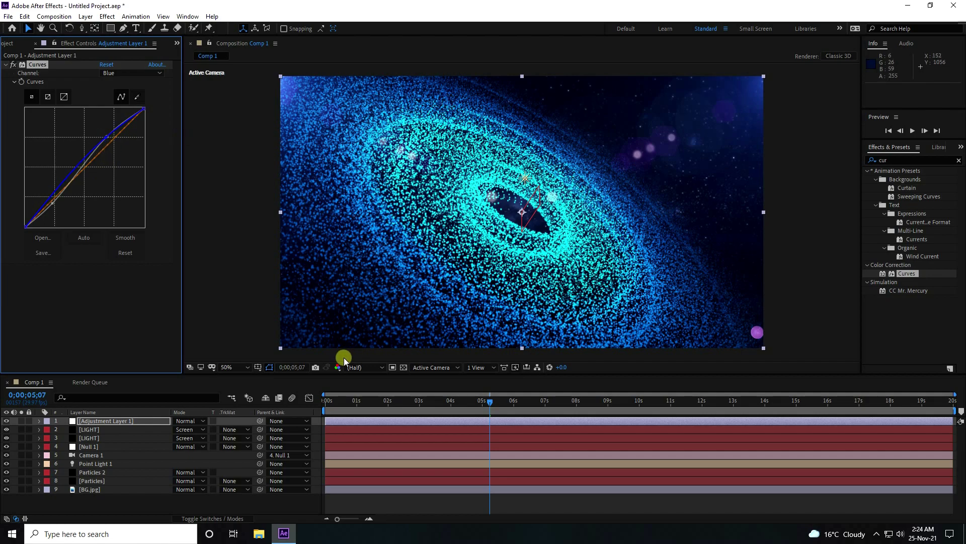
{"action": "key", "text": "space"}
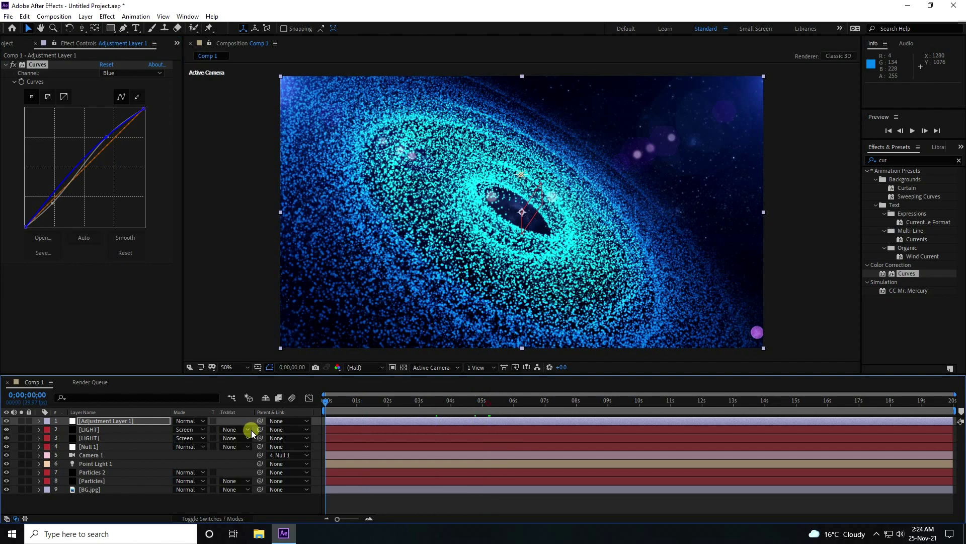